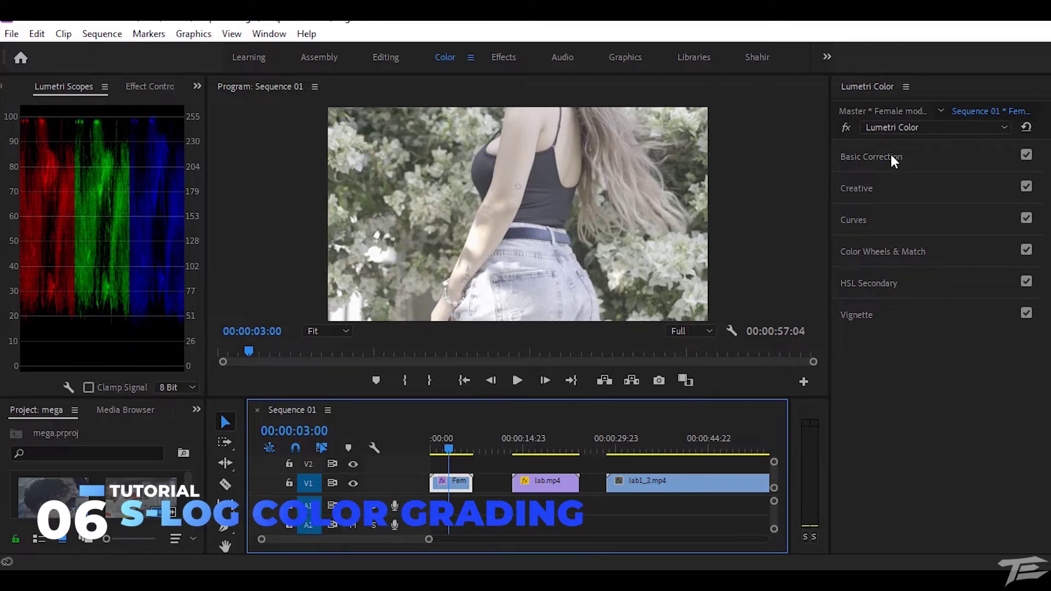
Confirm the Lumetri Scopes show the RGB Parade, then expand the first clip's Basic Correction controls
click(886, 250)
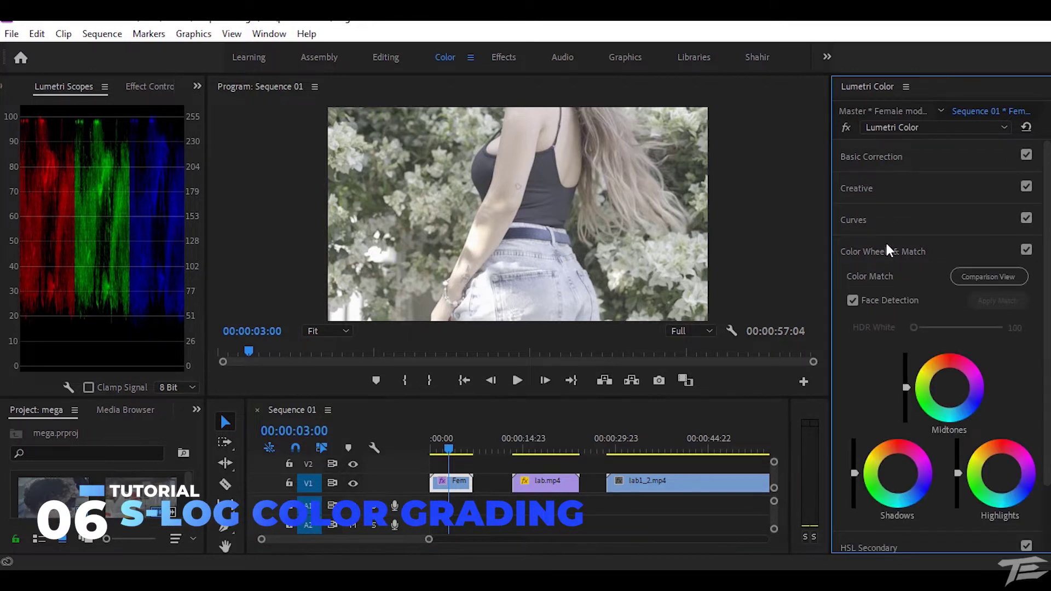
click(882, 149)
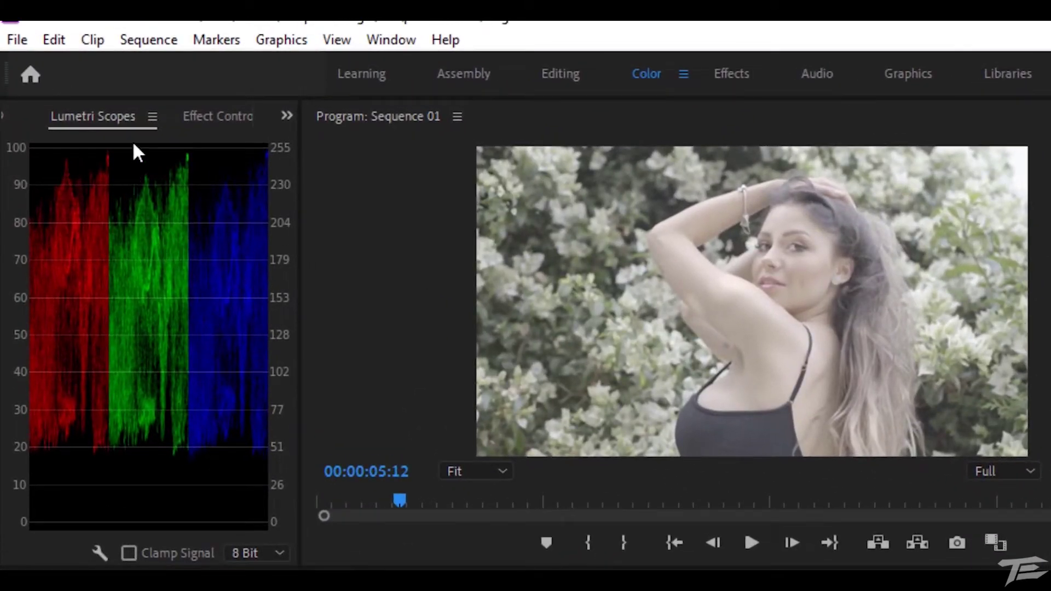
right_click(148, 393)
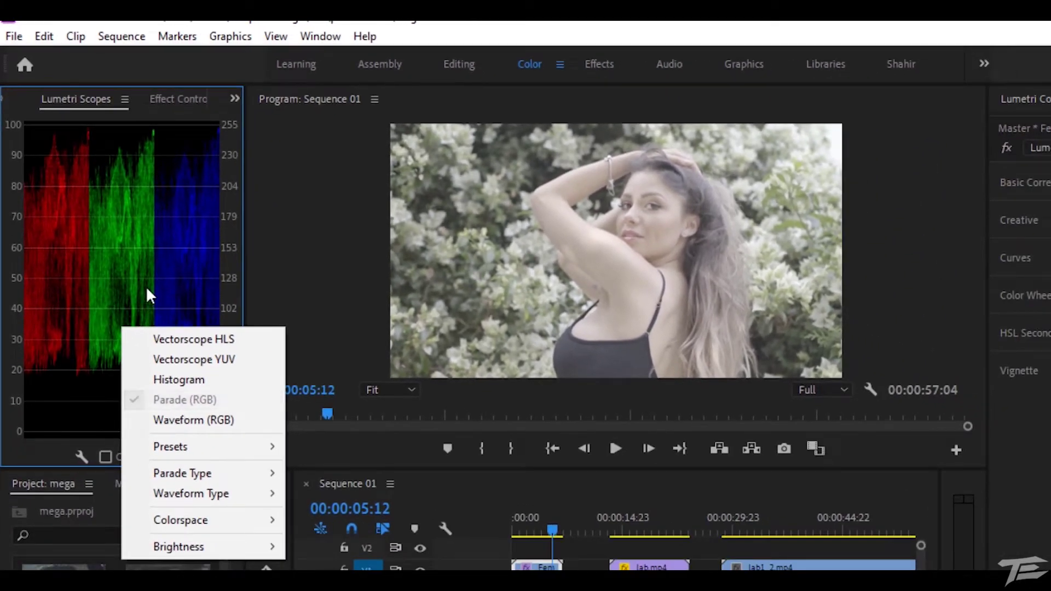
click(146, 289)
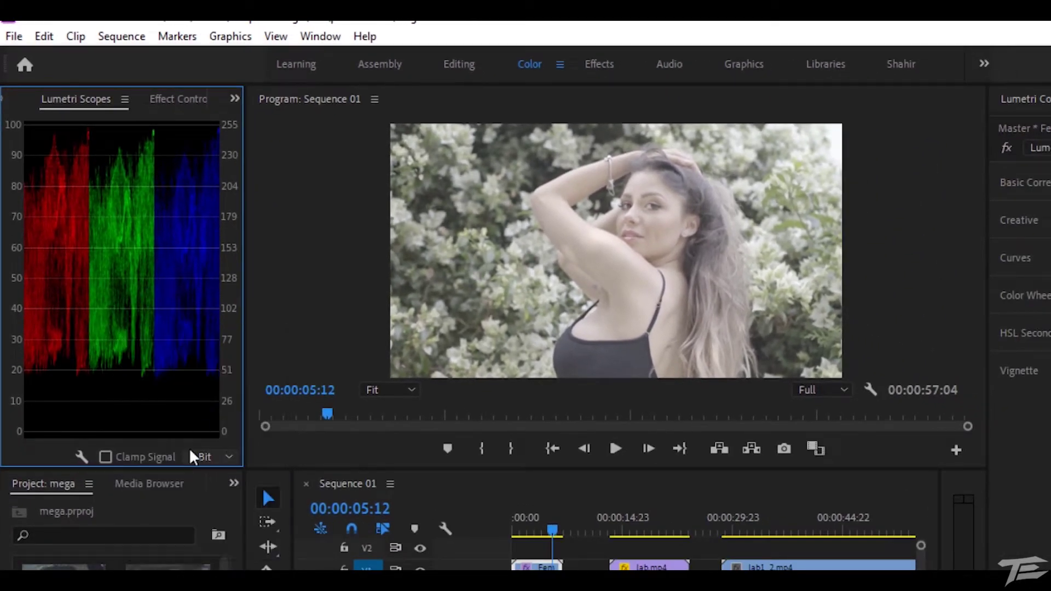
click(82, 457)
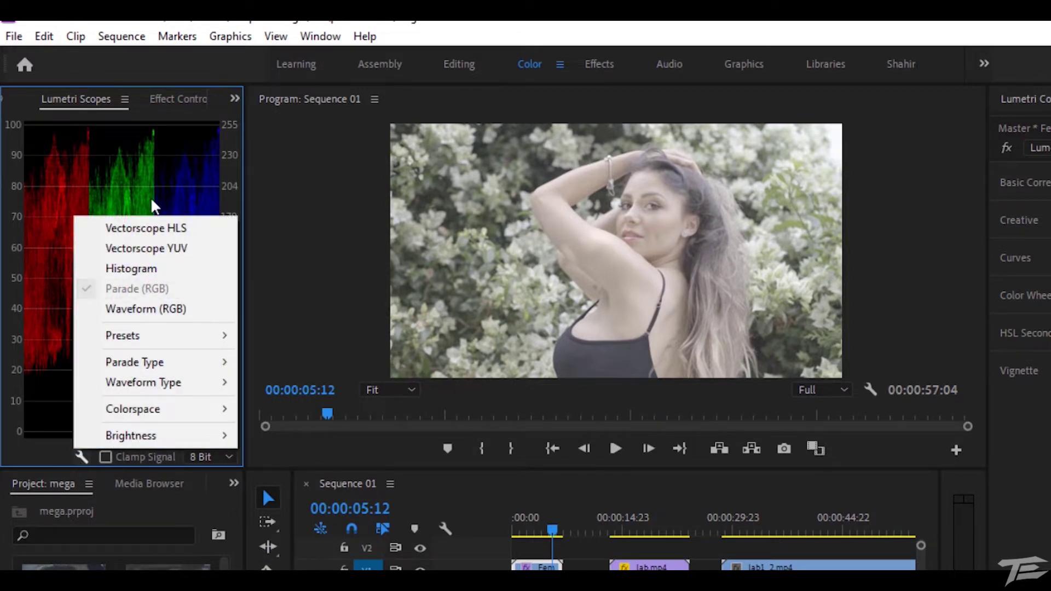
click(148, 290)
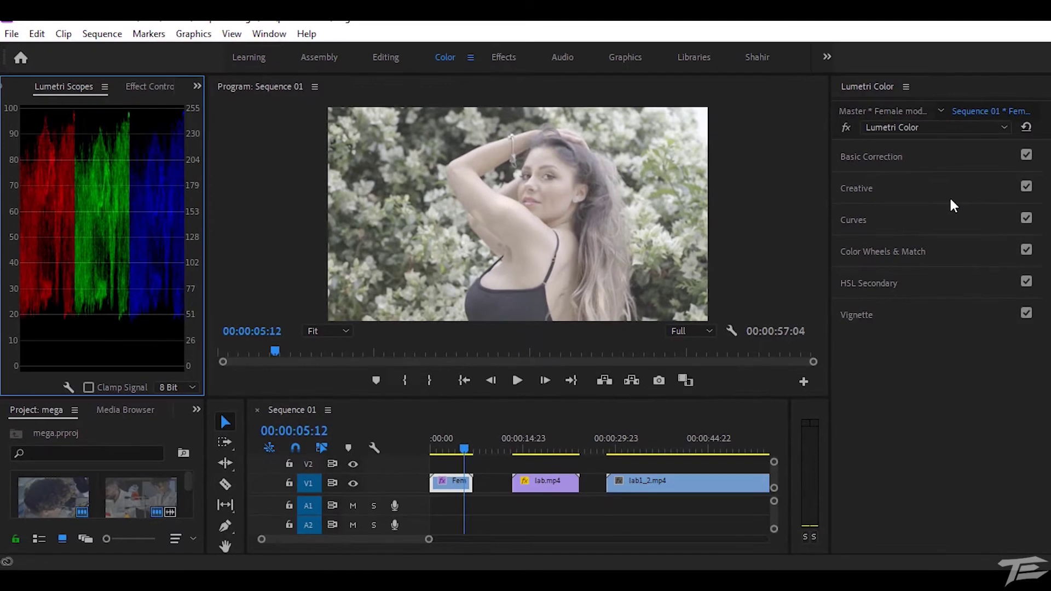
click(935, 157)
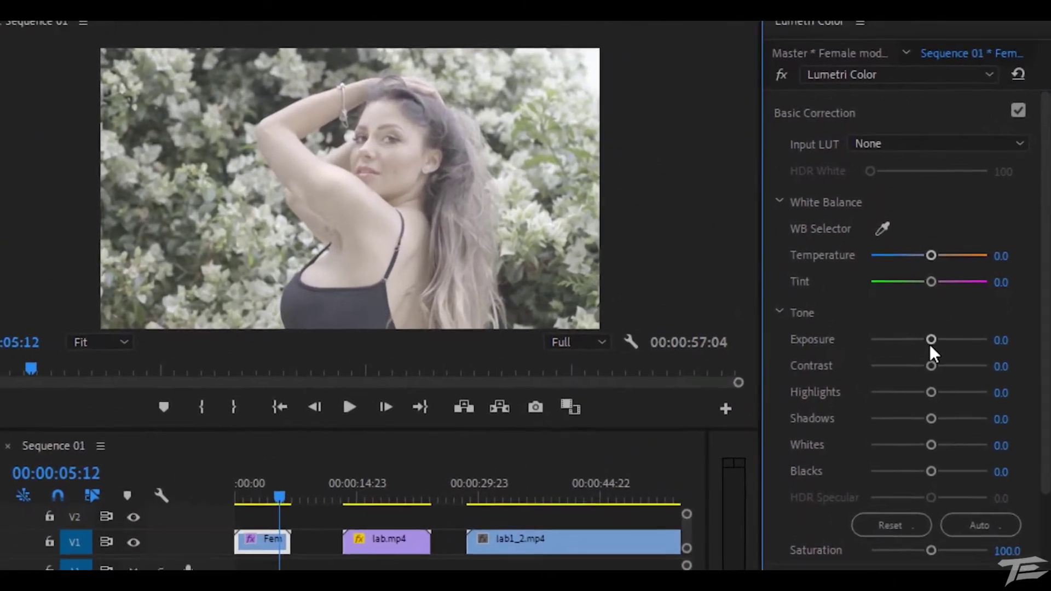
Lower the model clip's Exposure to -1.7 and raise its Contrast to the maximum 100
drag(930, 340, 938, 337)
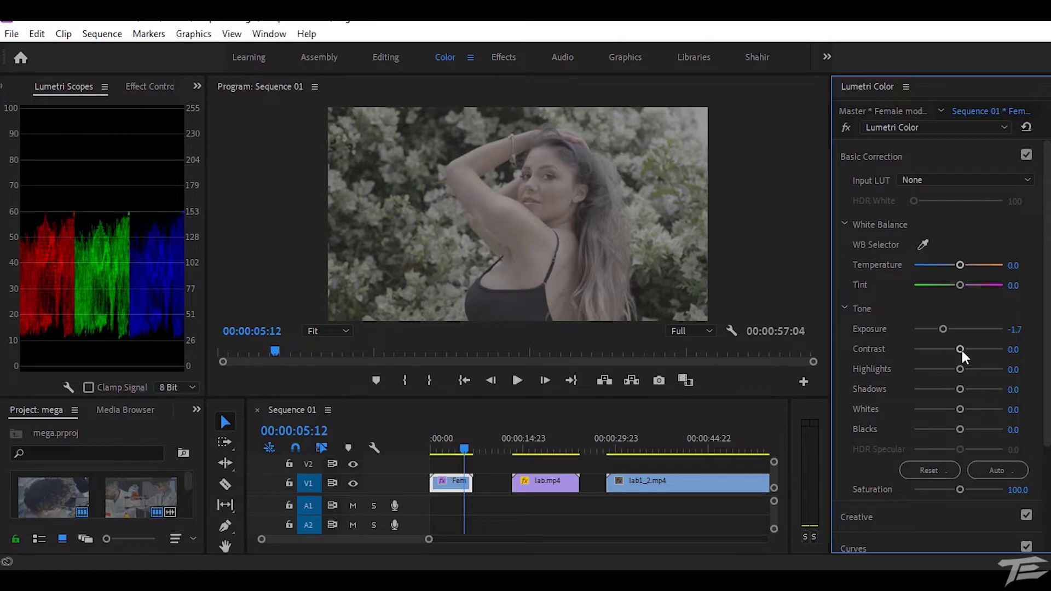
drag(962, 350, 1000, 351)
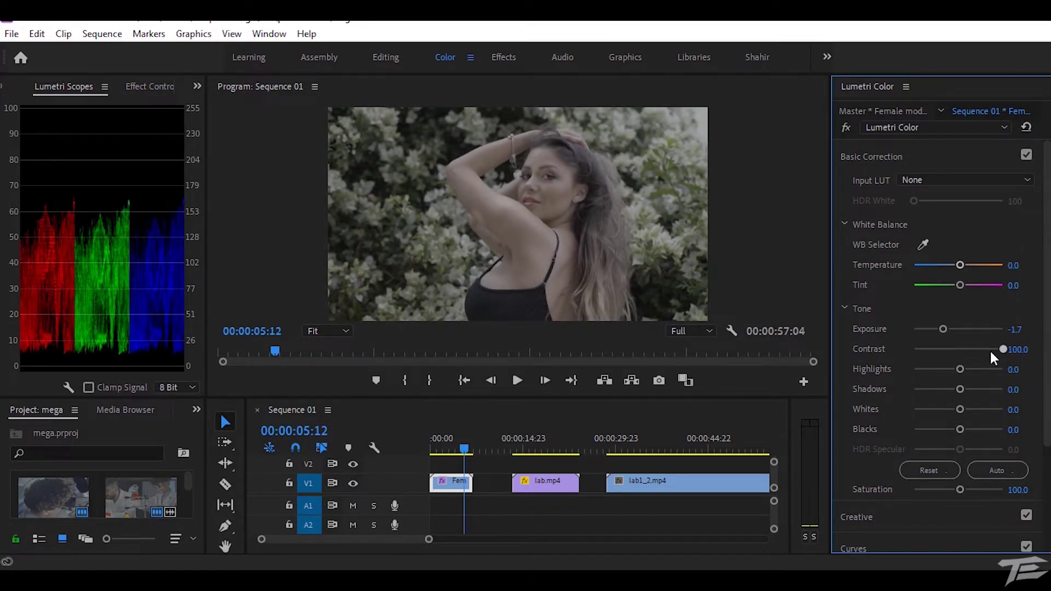
drag(1000, 351, 996, 350)
drag(990, 352, 1006, 352)
click(892, 155)
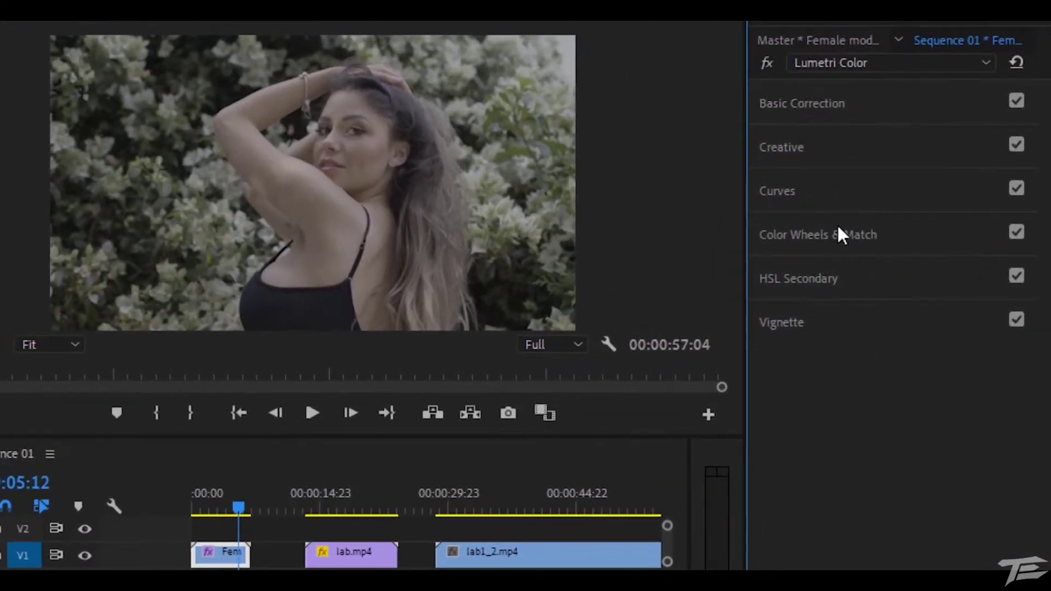
In Color Wheels & Match, raise the Highlights and Midtones sliders and lower the Shadows slider slightly
click(896, 249)
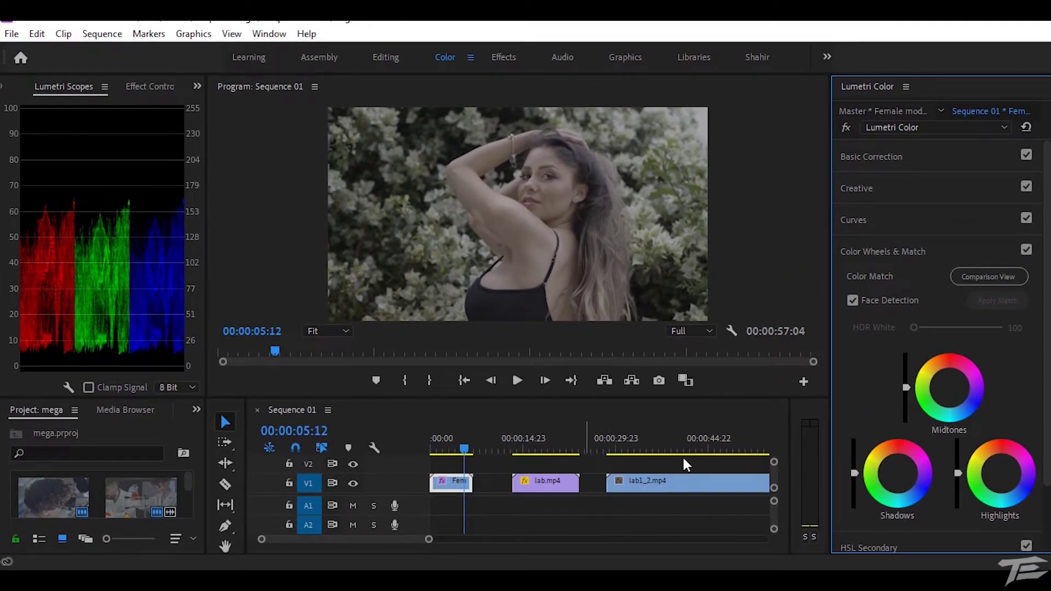
click(895, 474)
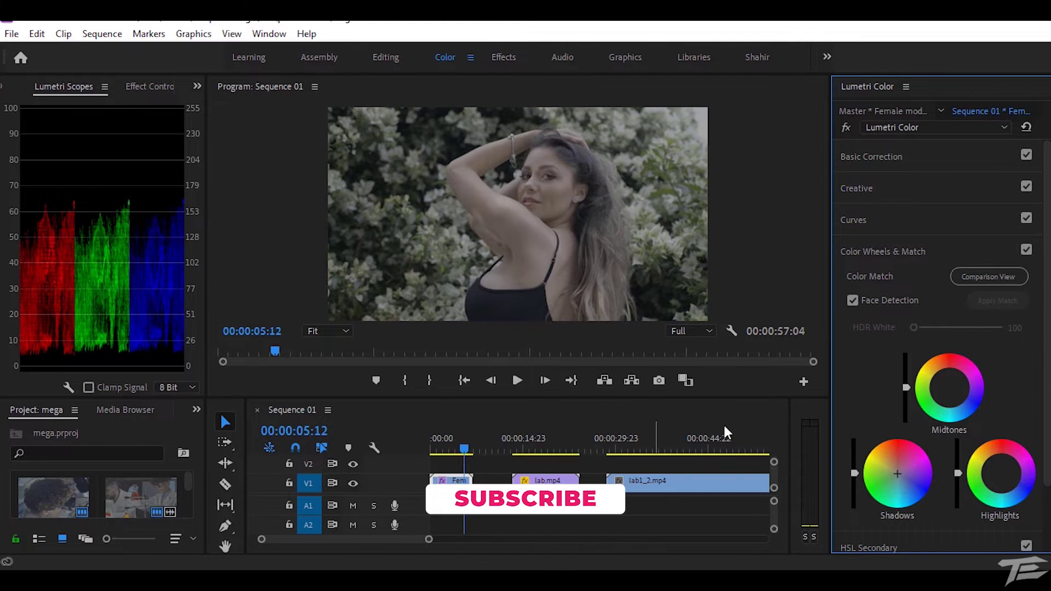
drag(958, 473, 958, 438)
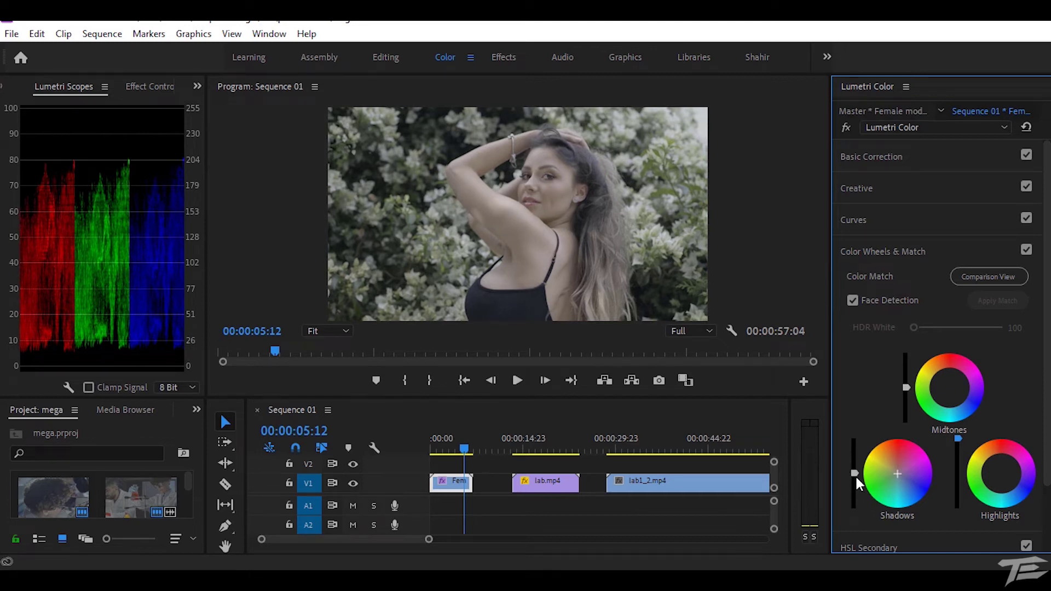
drag(855, 473, 855, 479)
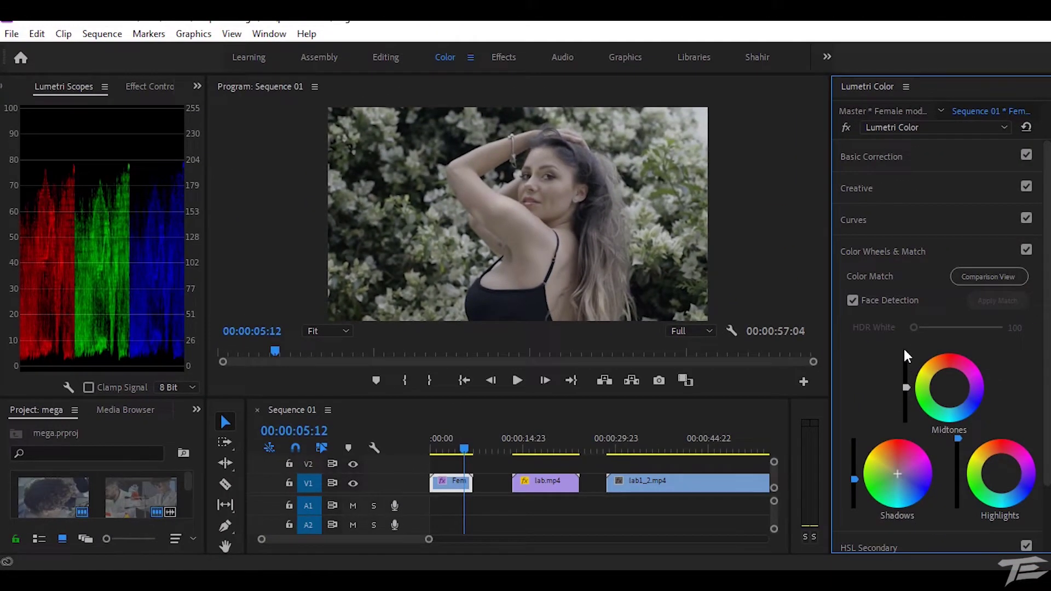
drag(906, 387, 906, 365)
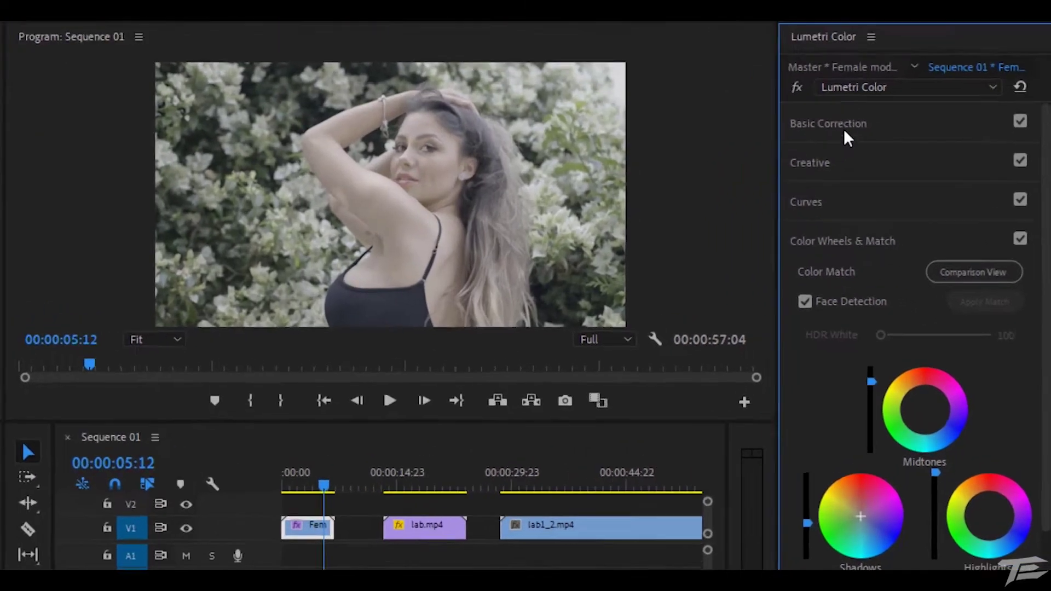
click(882, 159)
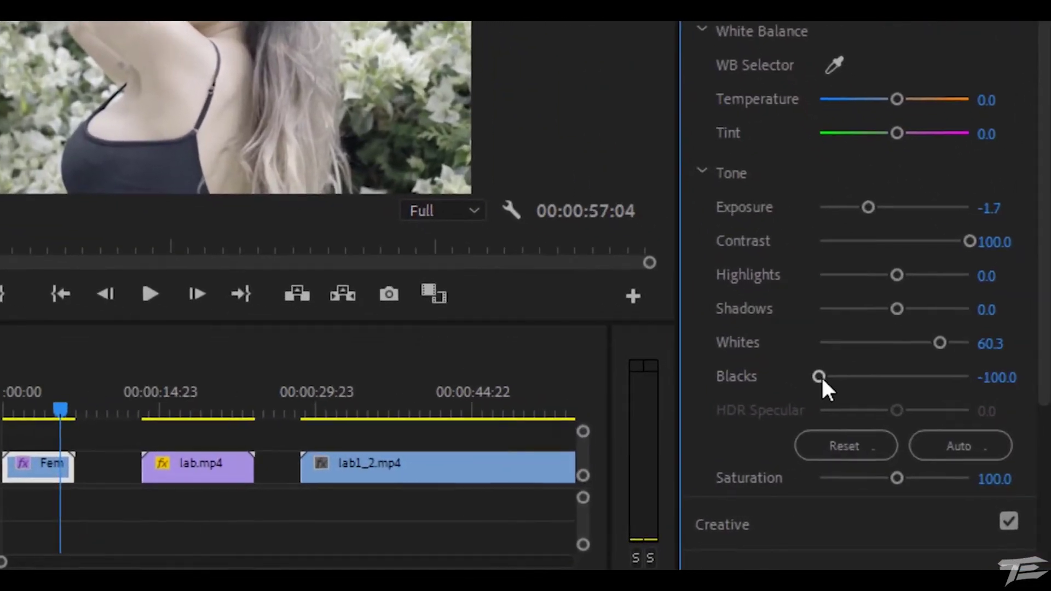
Set Whites to 60.3, crush Blacks to -100 and nudge the Shadows slider down
drag(914, 429, 929, 429)
drag(852, 382, 821, 382)
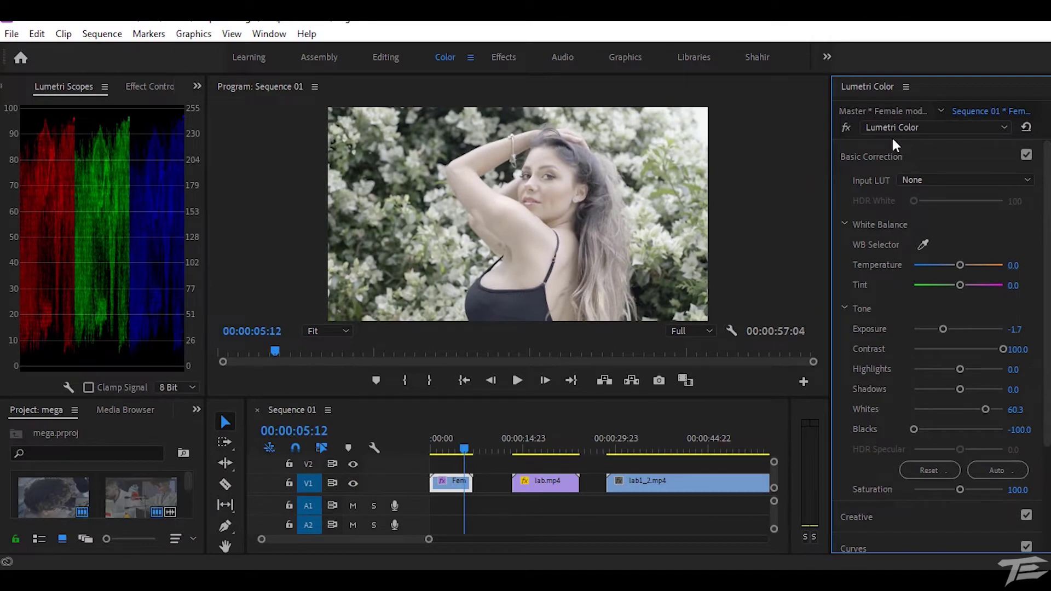
click(886, 156)
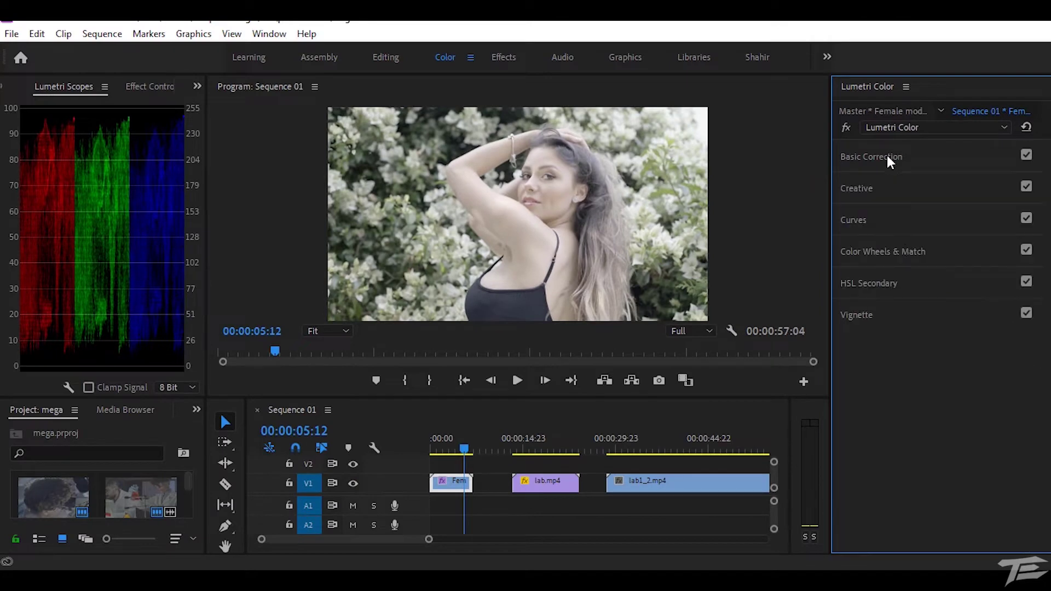
click(908, 254)
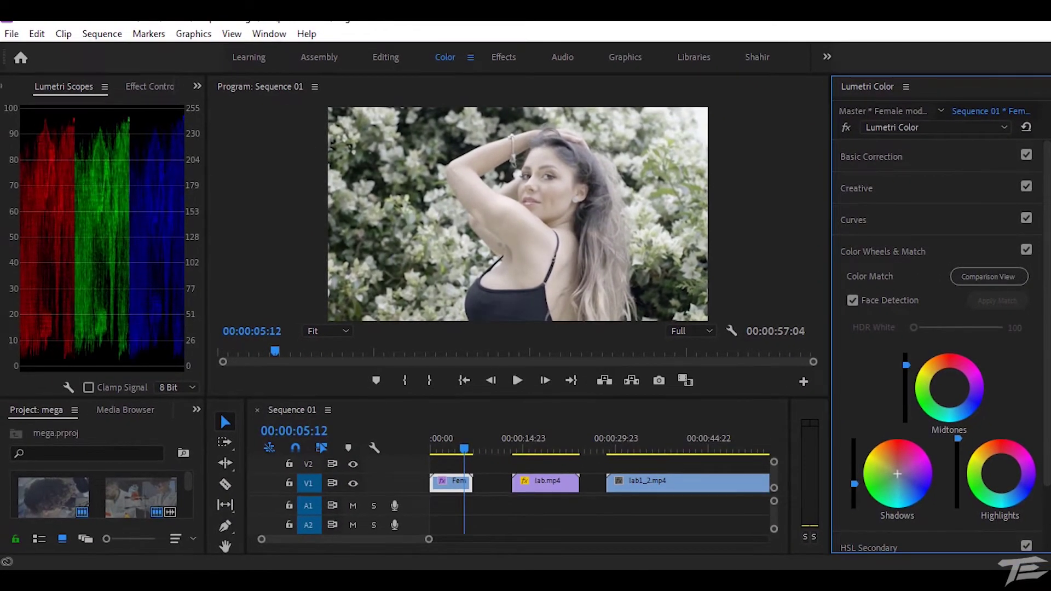
drag(854, 483, 854, 485)
click(954, 156)
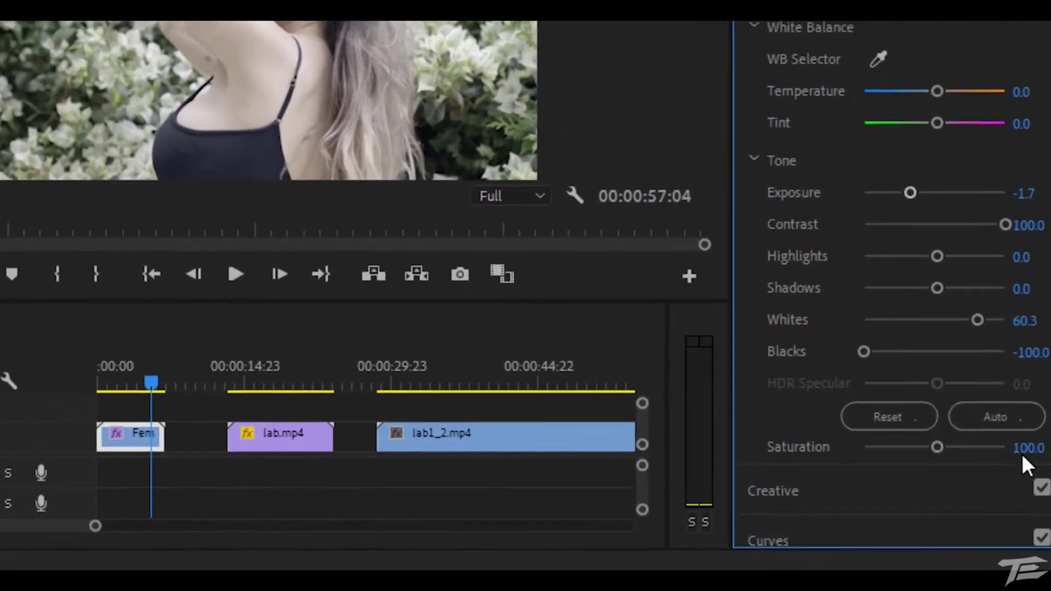
Set Saturation to 150 and compare the result with the Lumetri effect bypassed
click(1019, 483)
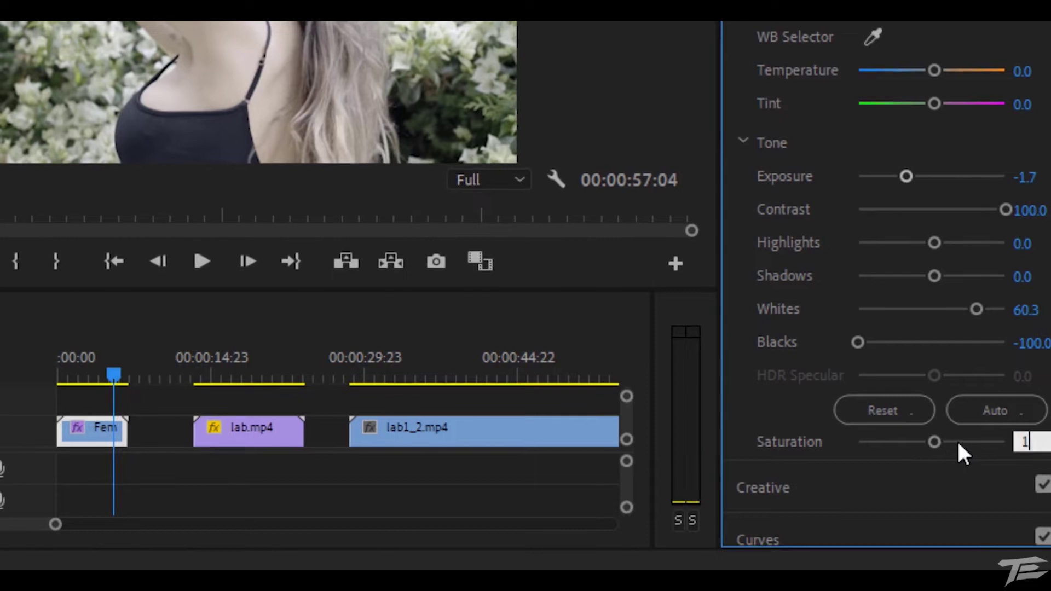
text(150)
key(Return)
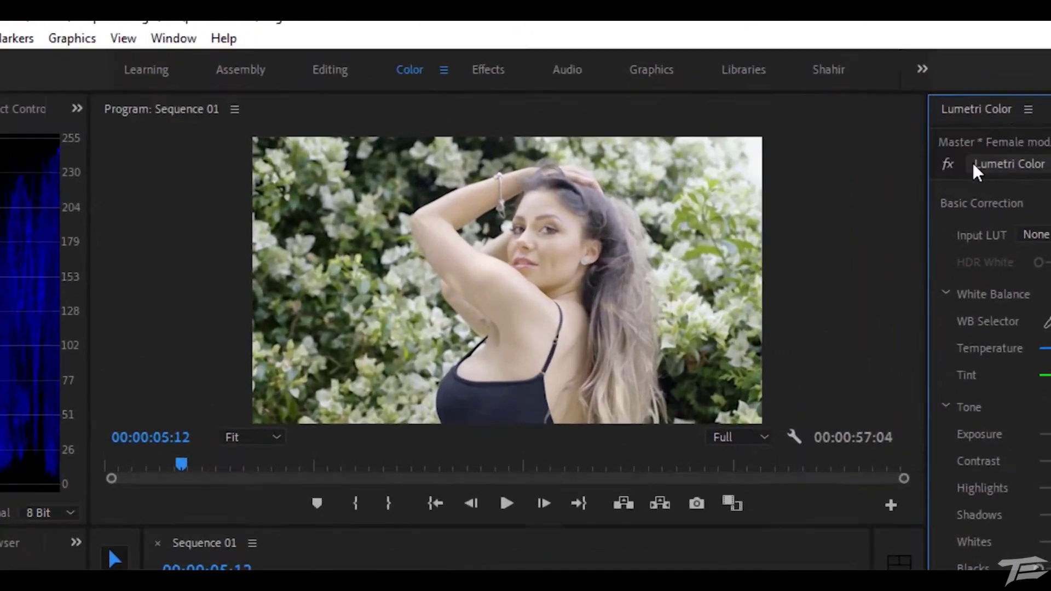
click(948, 163)
click(985, 176)
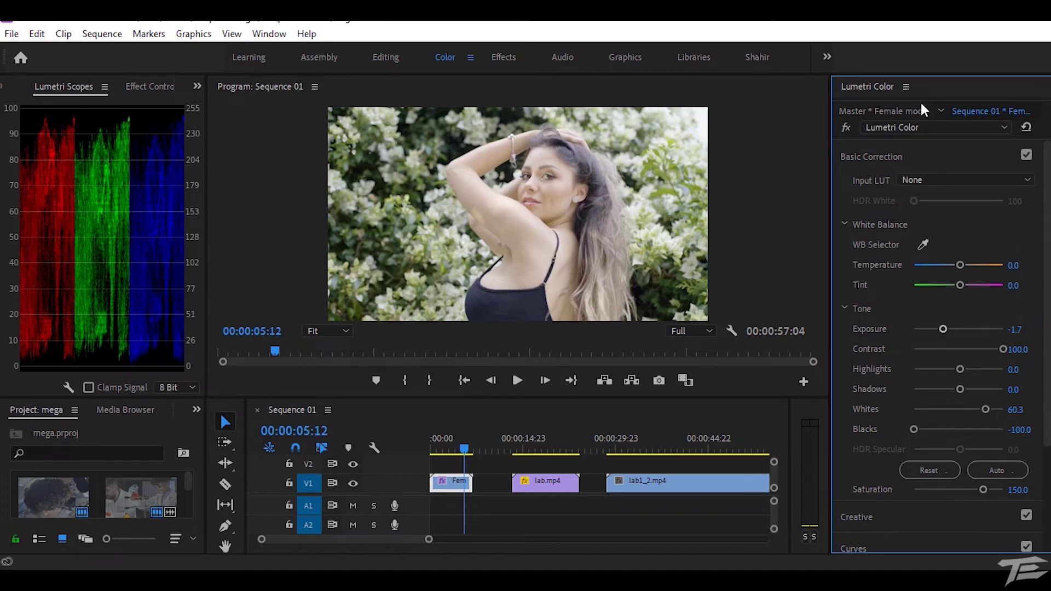
click(896, 155)
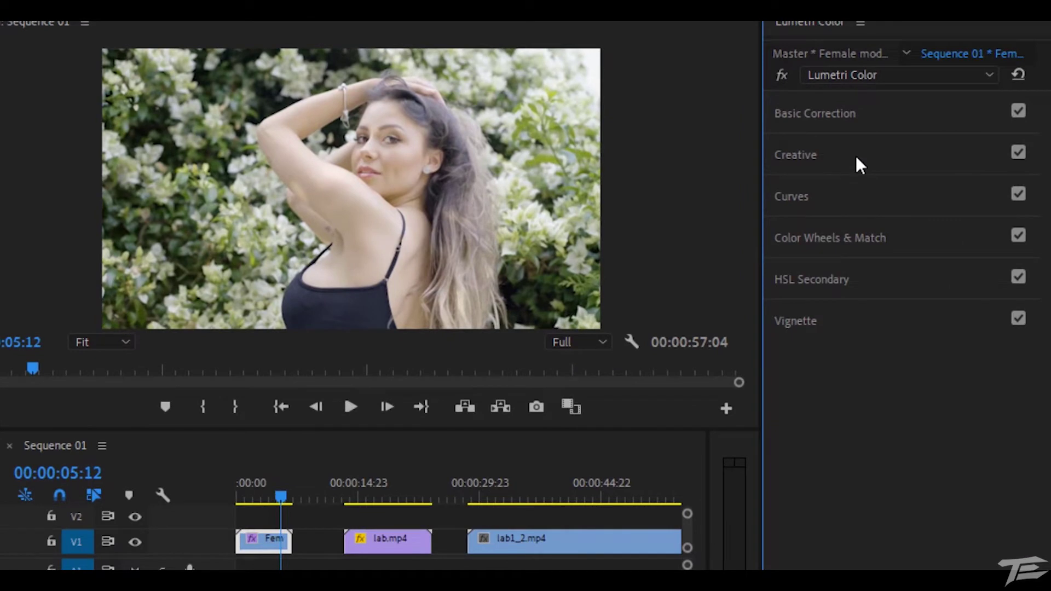
Load Humans 38.cube as the creative look, raise Vibrance to 81 and ease Saturation slightly
click(856, 157)
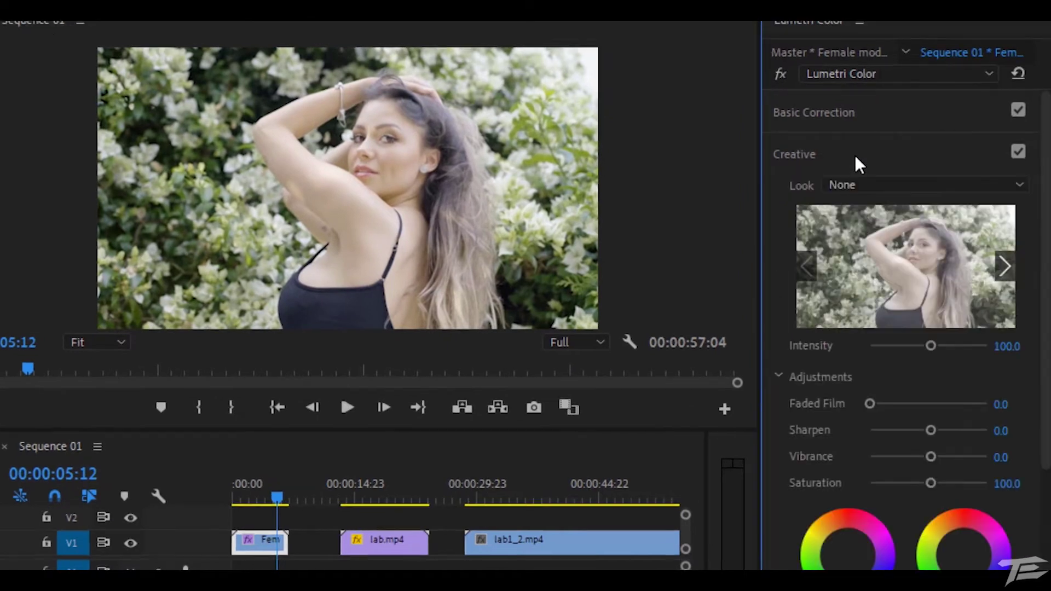
click(870, 180)
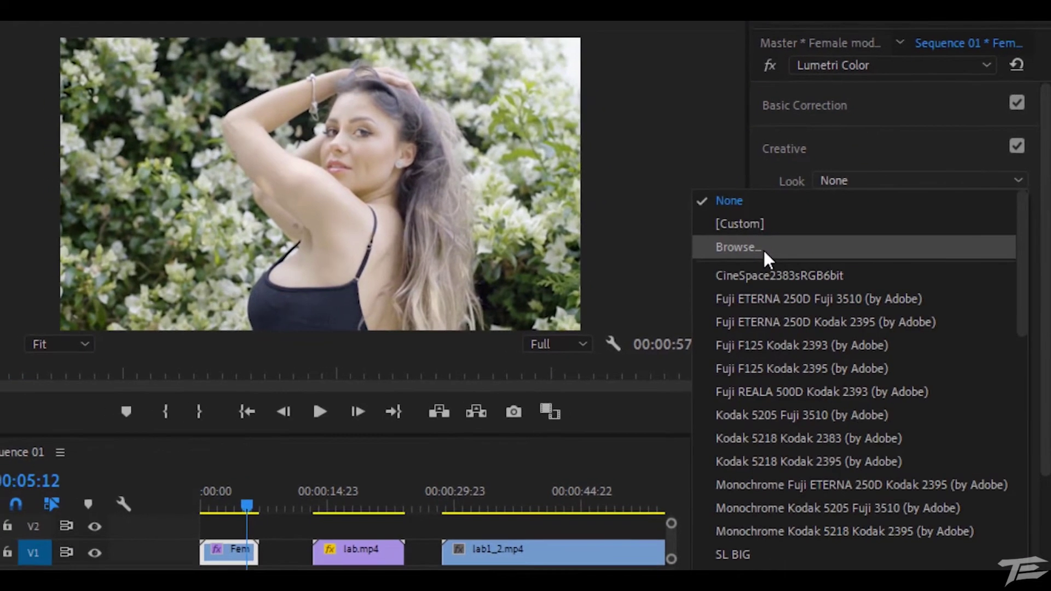
click(763, 247)
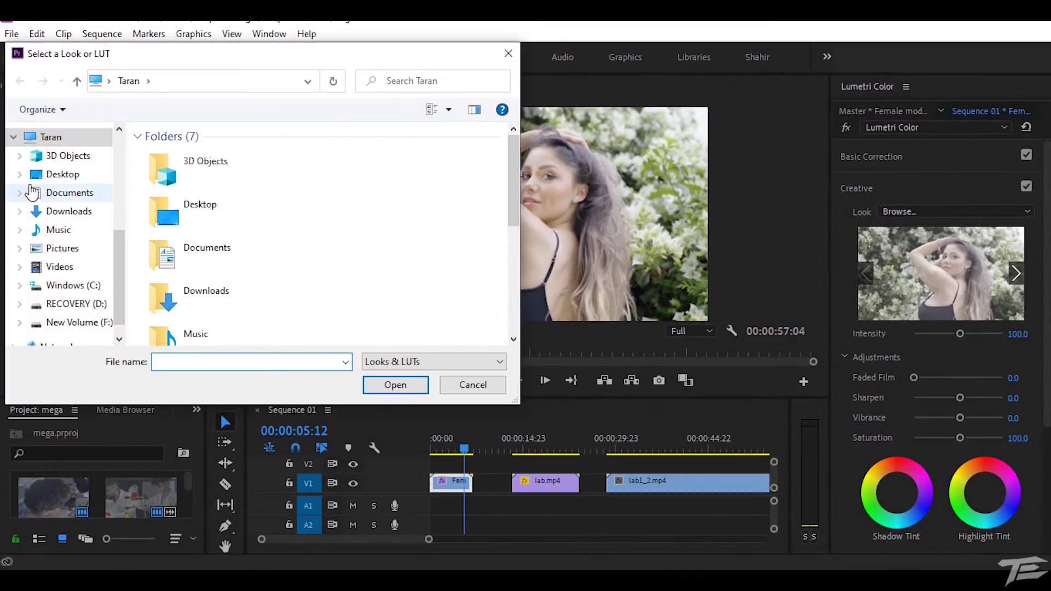
scroll(64, 173, up, 3)
click(64, 169)
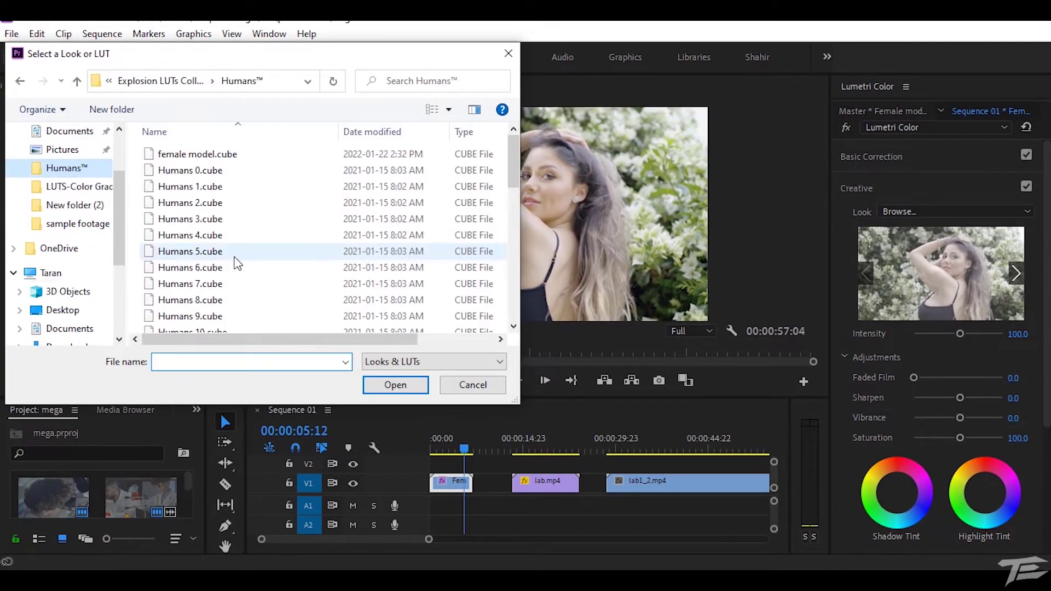
scroll(237, 267, down, 3)
scroll(230, 285, down, 6)
click(223, 325)
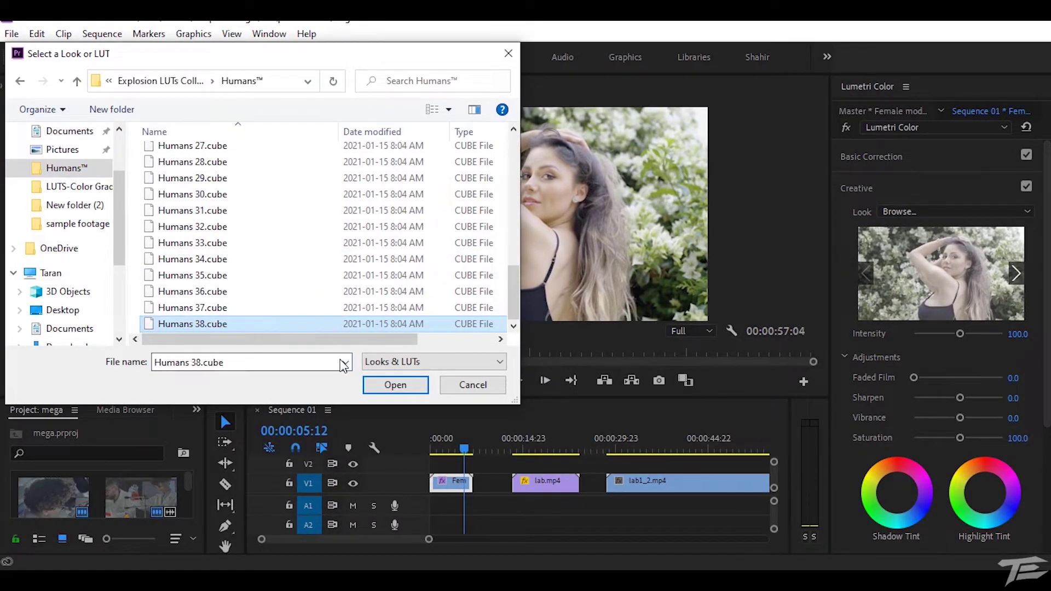
click(381, 385)
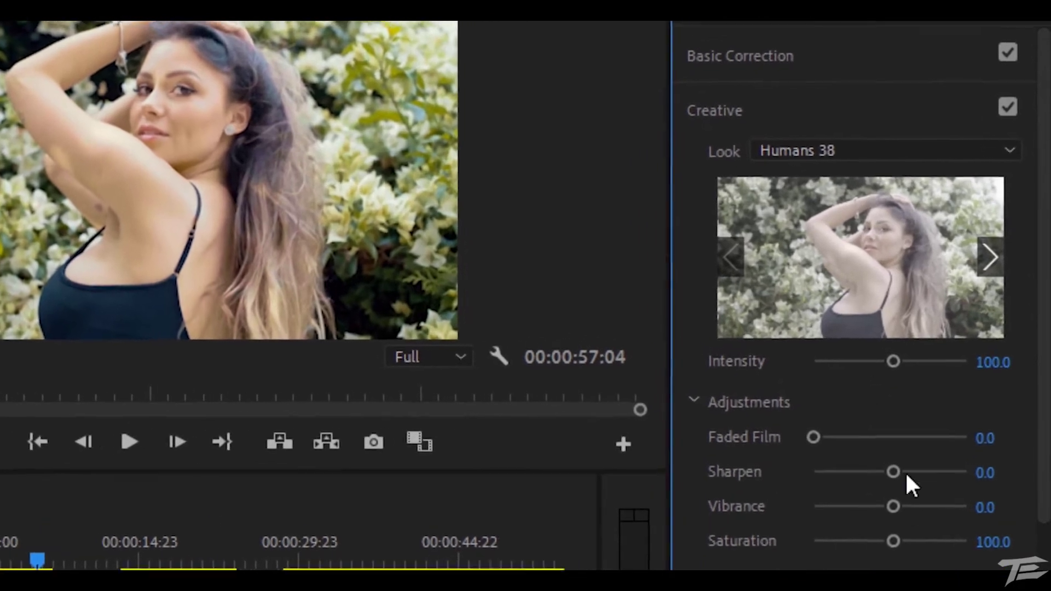
drag(893, 507, 952, 507)
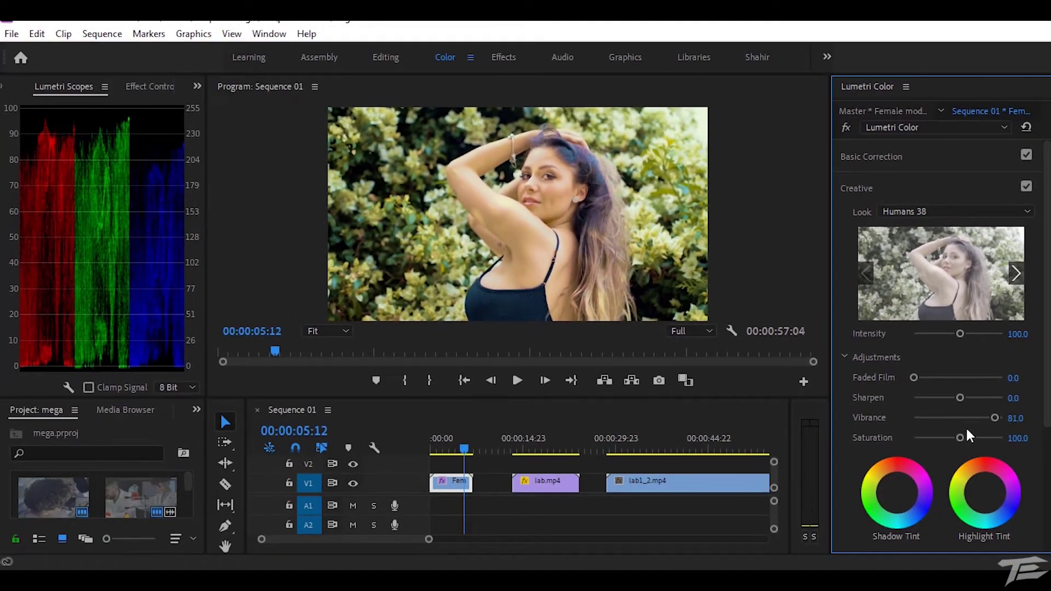
drag(952, 449, 952, 436)
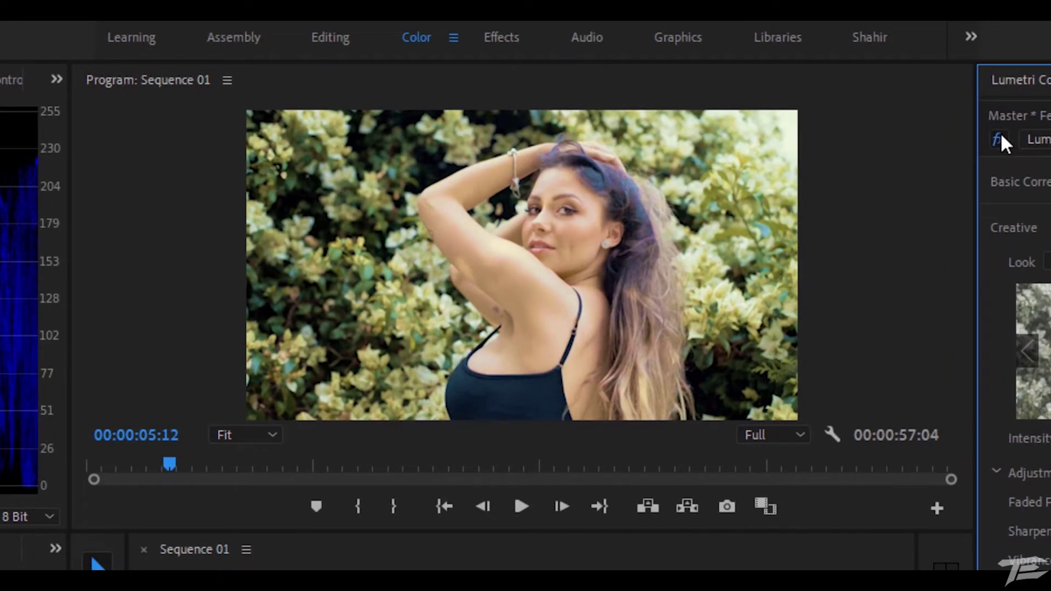
Play the sequence from the start toggling the model clip's Lumetri grade, then select lab.mp4
click(999, 138)
click(999, 138)
key(Home)
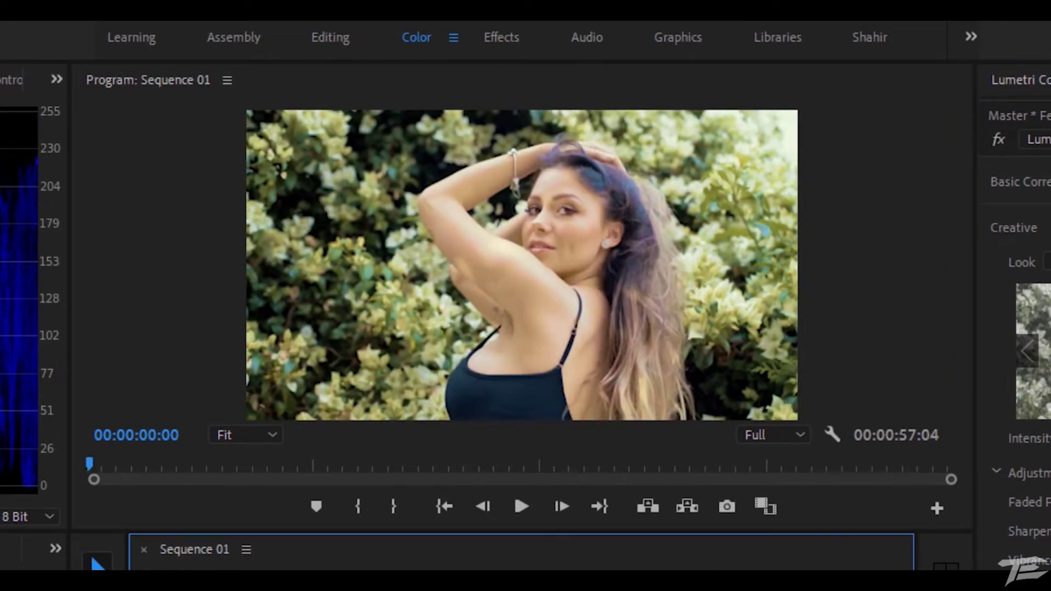
key(space)
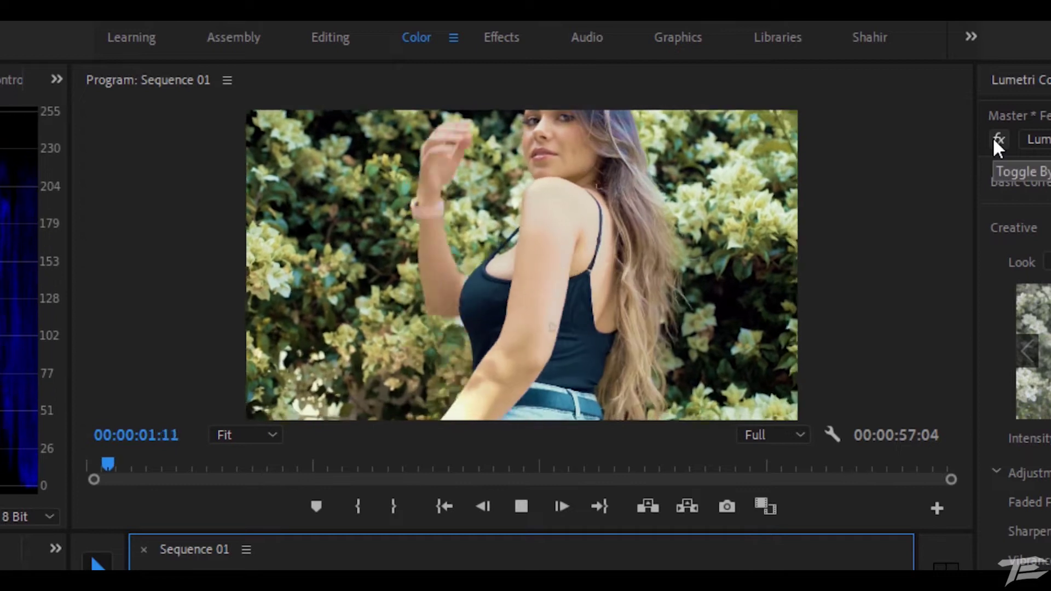
click(993, 138)
click(993, 138)
click(993, 138)
click(994, 138)
key(space)
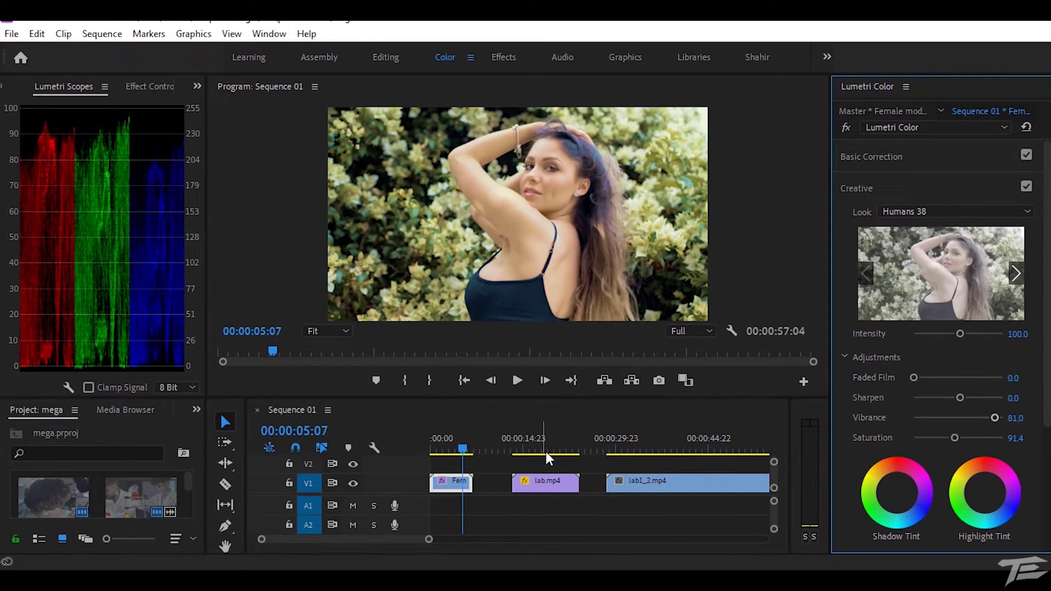
click(547, 452)
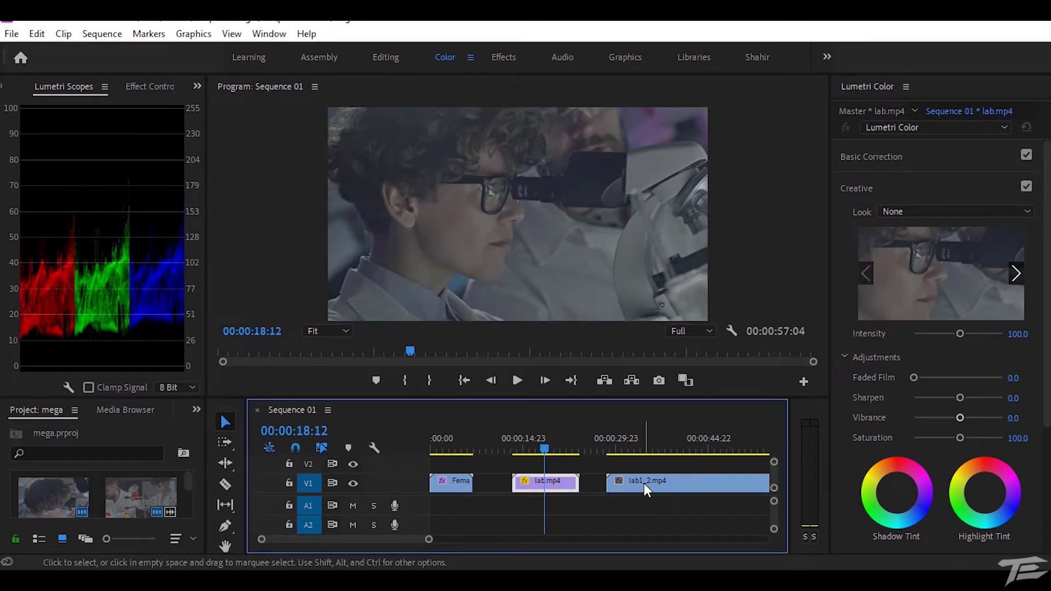
Save the project and place the playhead at 00:00:14:06 in lab.mp4
mouse_move(644, 484)
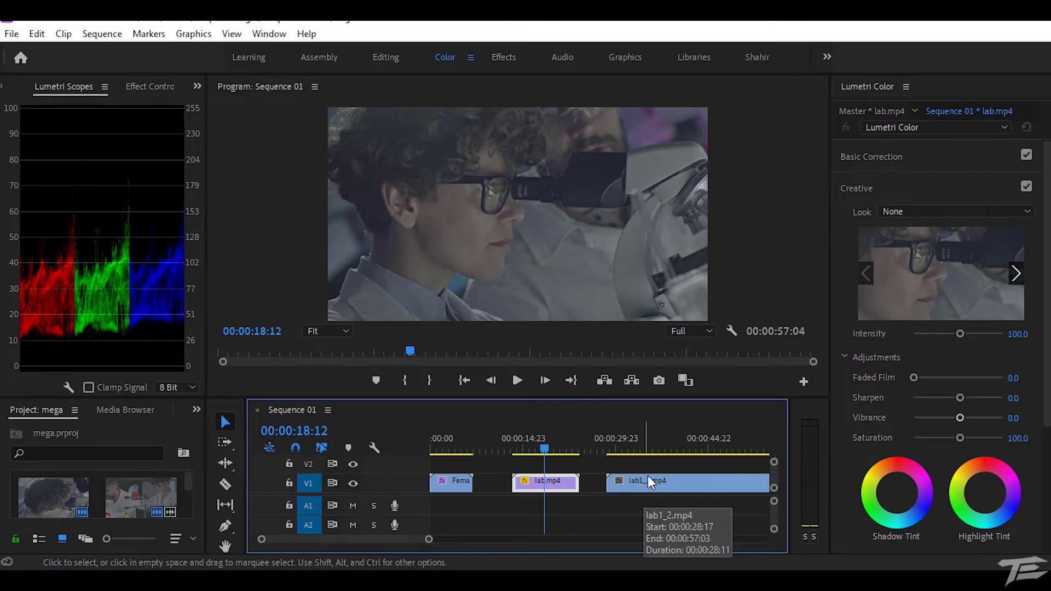
key(ctrl+s)
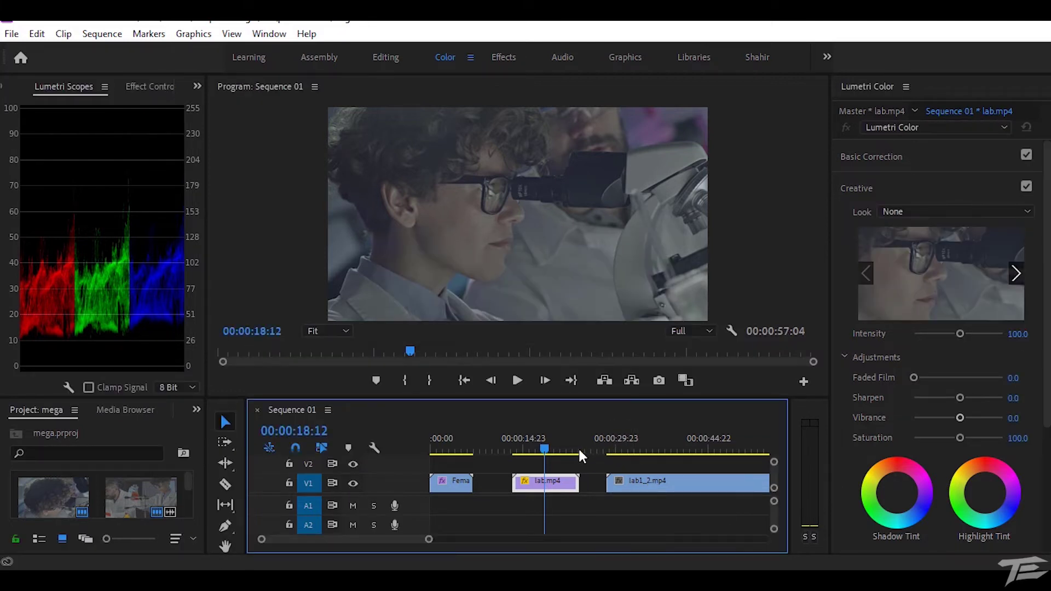
click(518, 444)
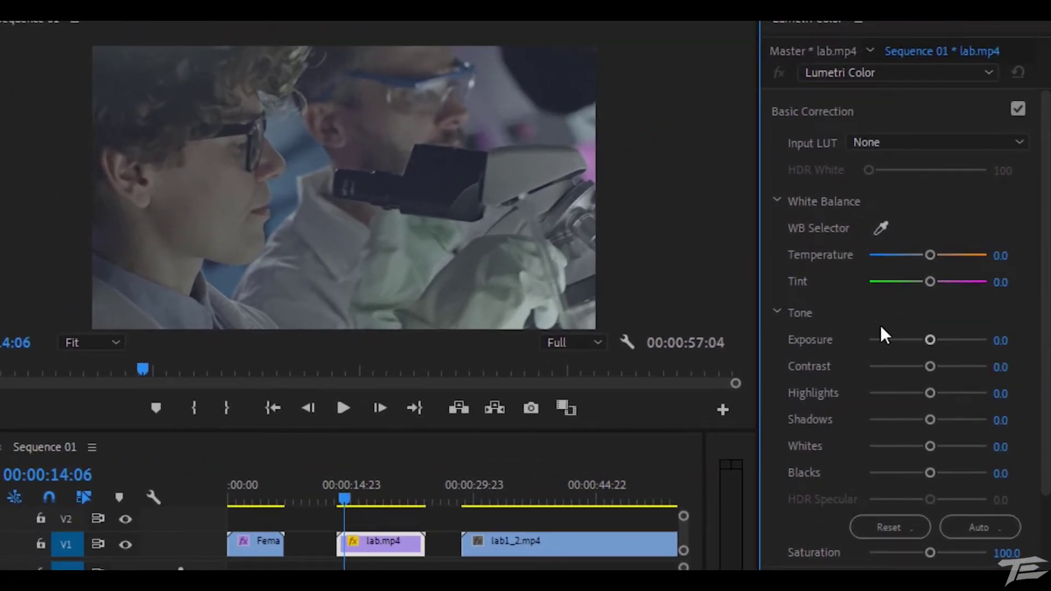
Set lab.mp4's Exposure to -0.3 and Contrast to 58.6
mouse_move(930, 340)
mouse_down()
mouse_move(919, 339)
mouse_move(967, 330)
mouse_up()
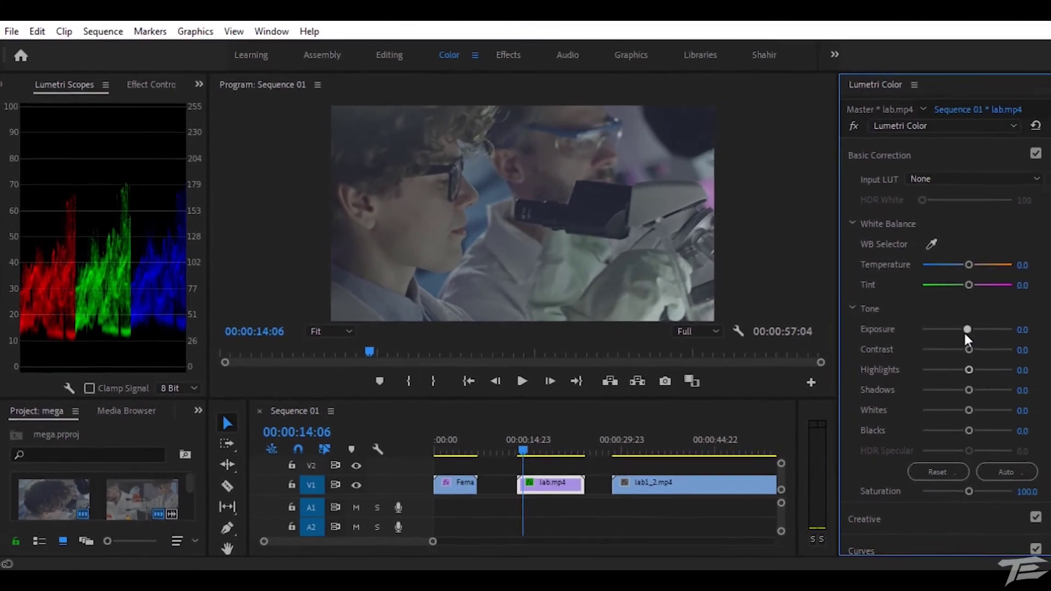
drag(966, 330, 955, 334)
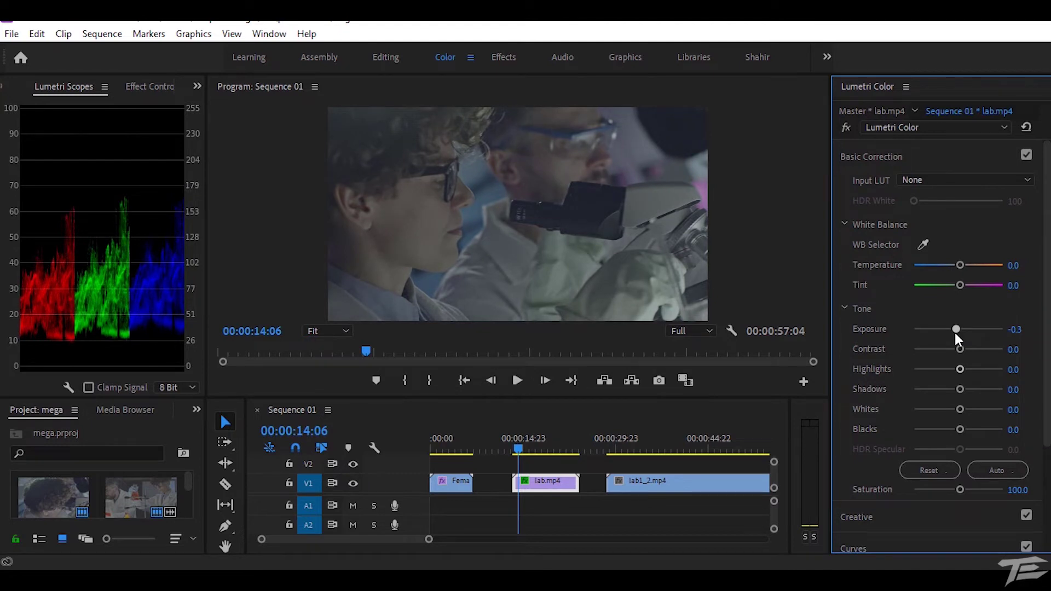
drag(959, 348, 983, 349)
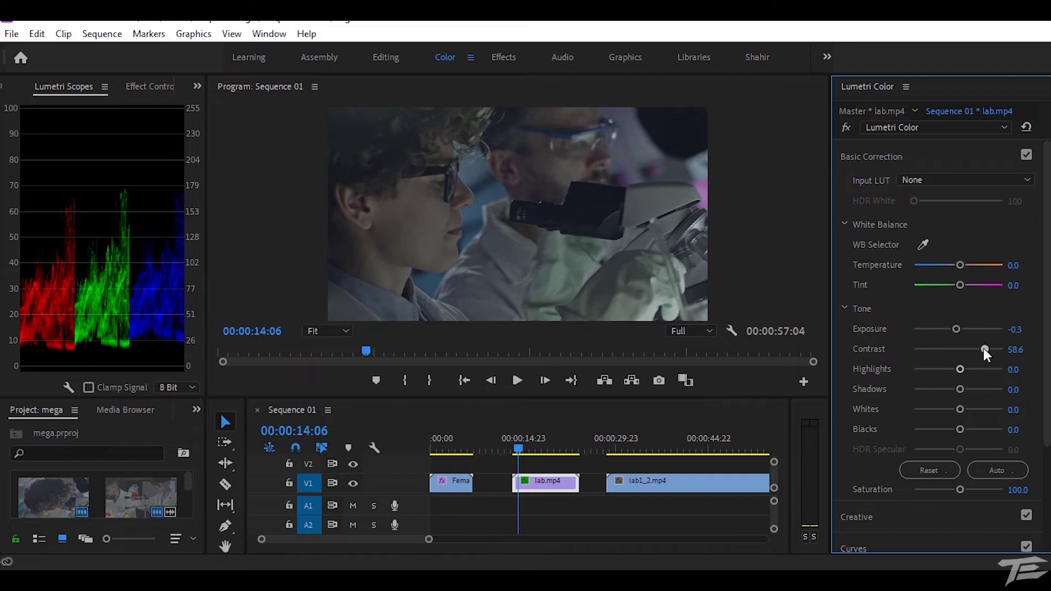
click(885, 155)
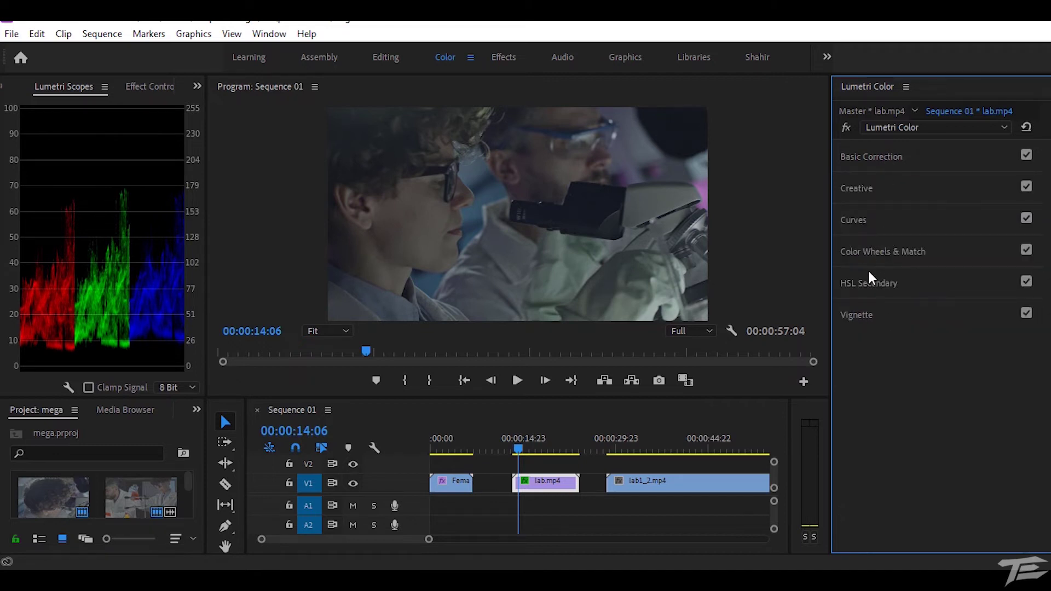
In Color Wheels & Match, brighten the Highlights and Midtones and lower Shadows slightly
click(880, 251)
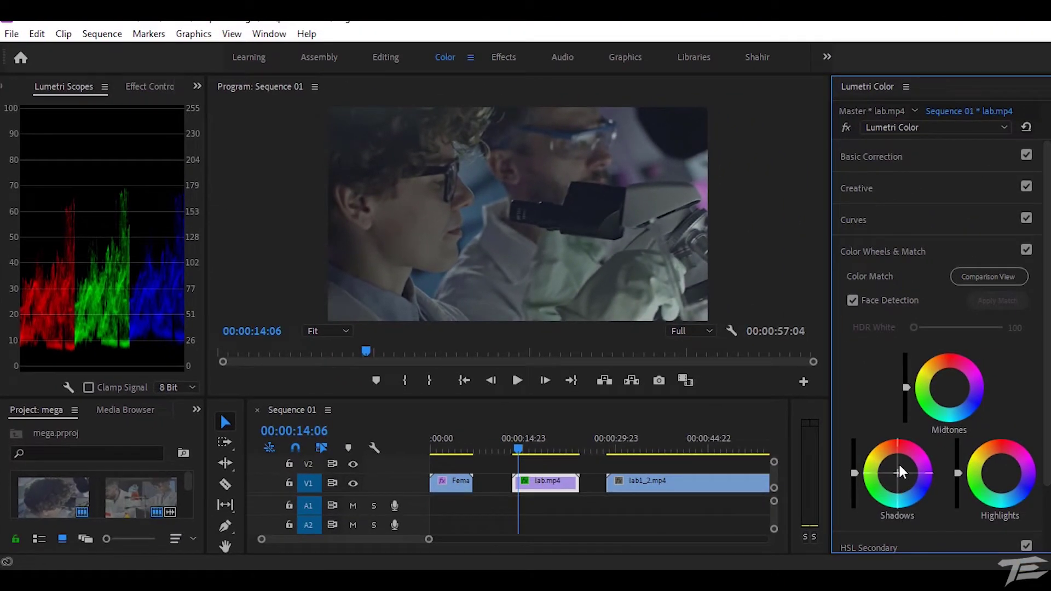
drag(900, 466, 901, 456)
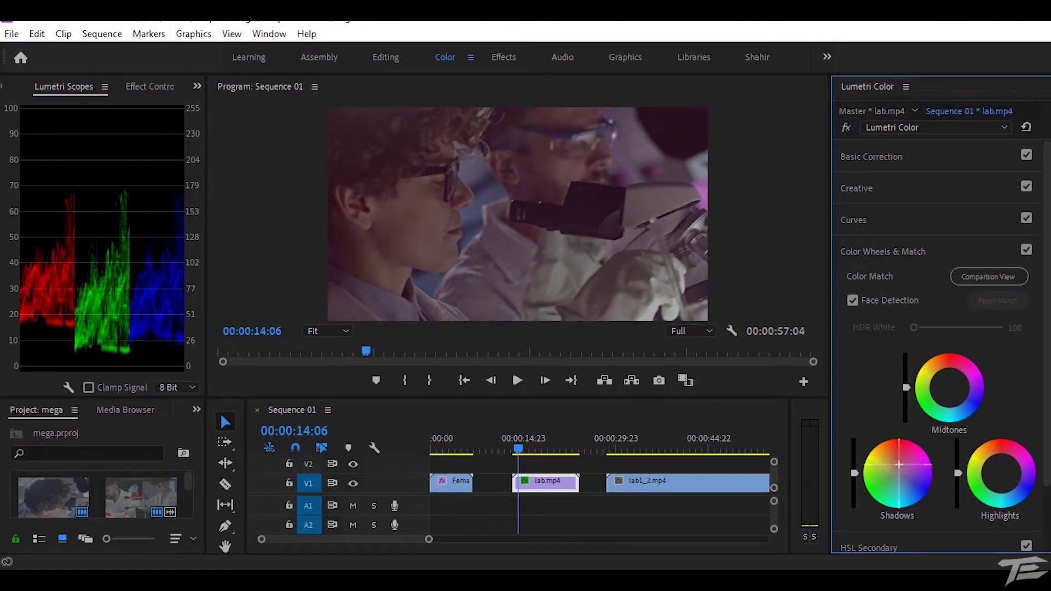
double_click(898, 474)
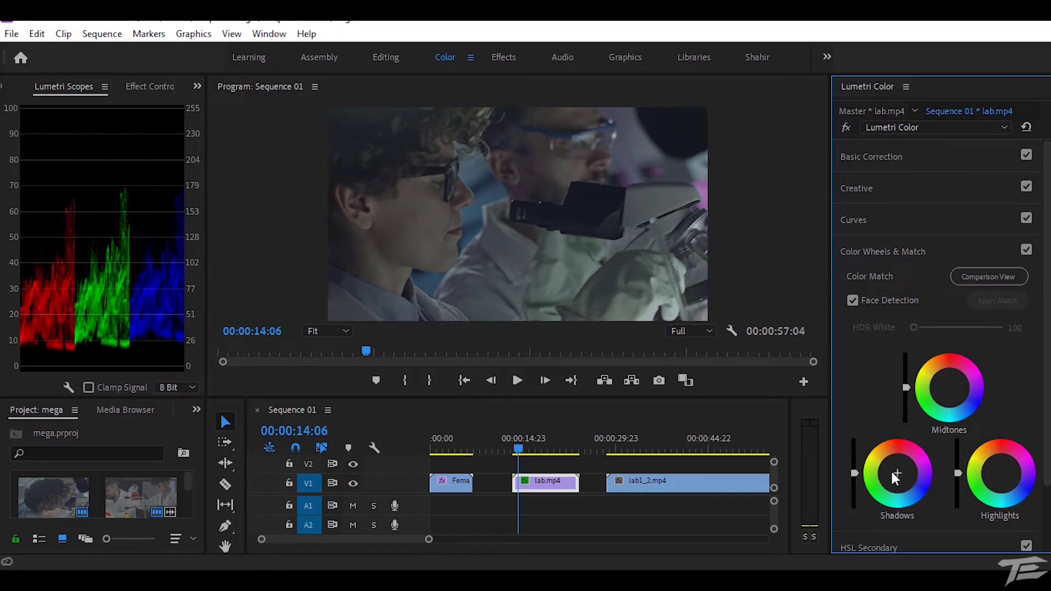
drag(896, 477, 898, 474)
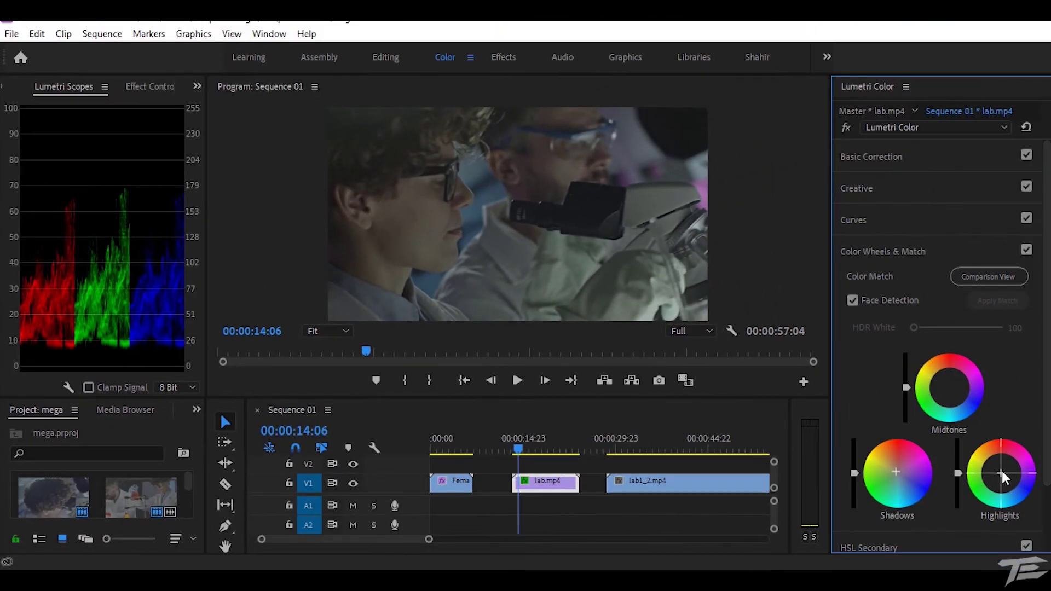
click(1001, 471)
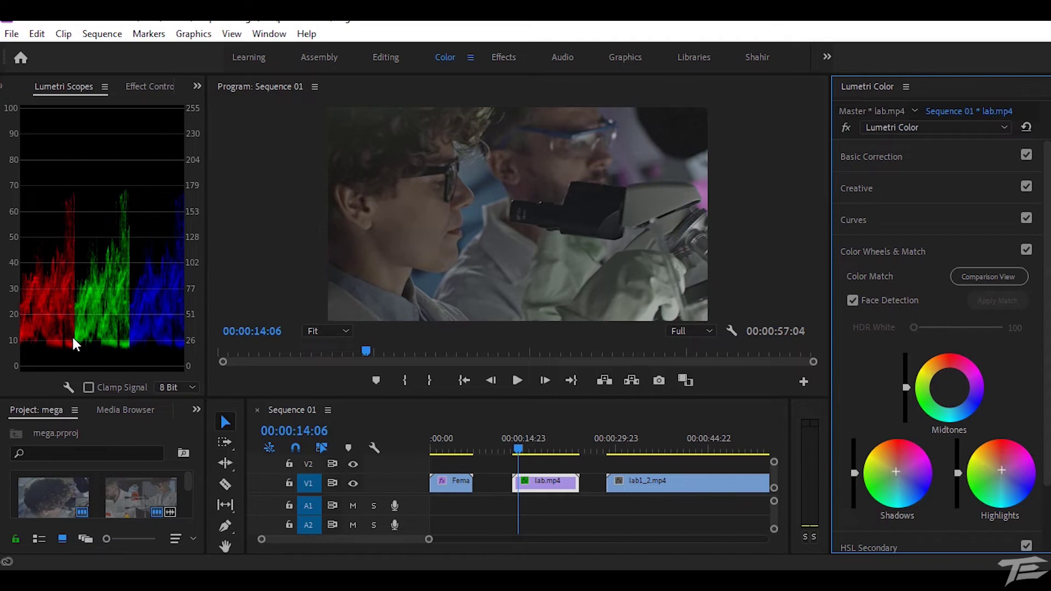
drag(957, 472, 957, 450)
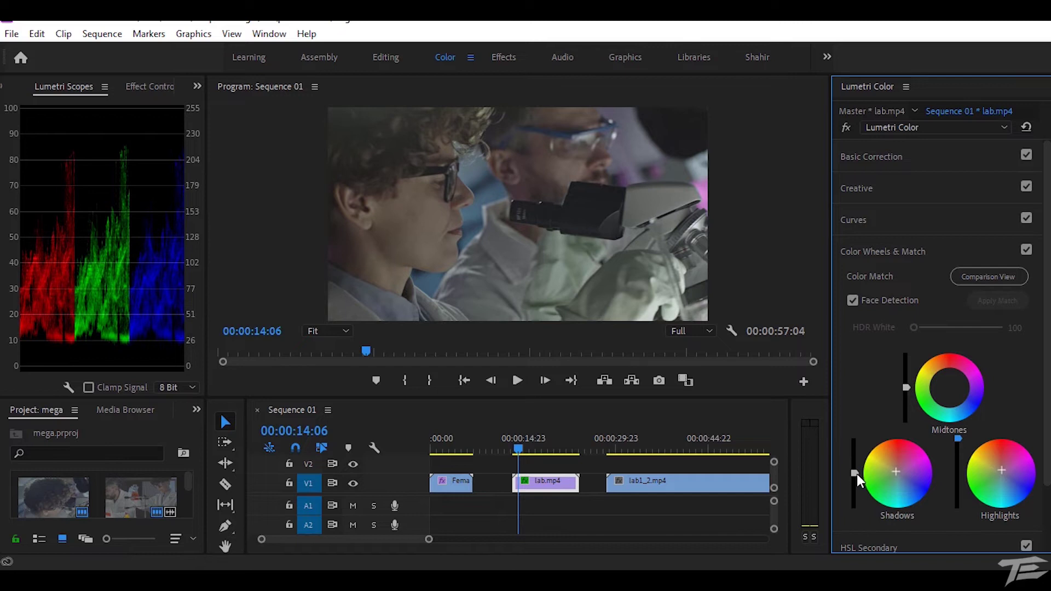
drag(854, 473, 854, 479)
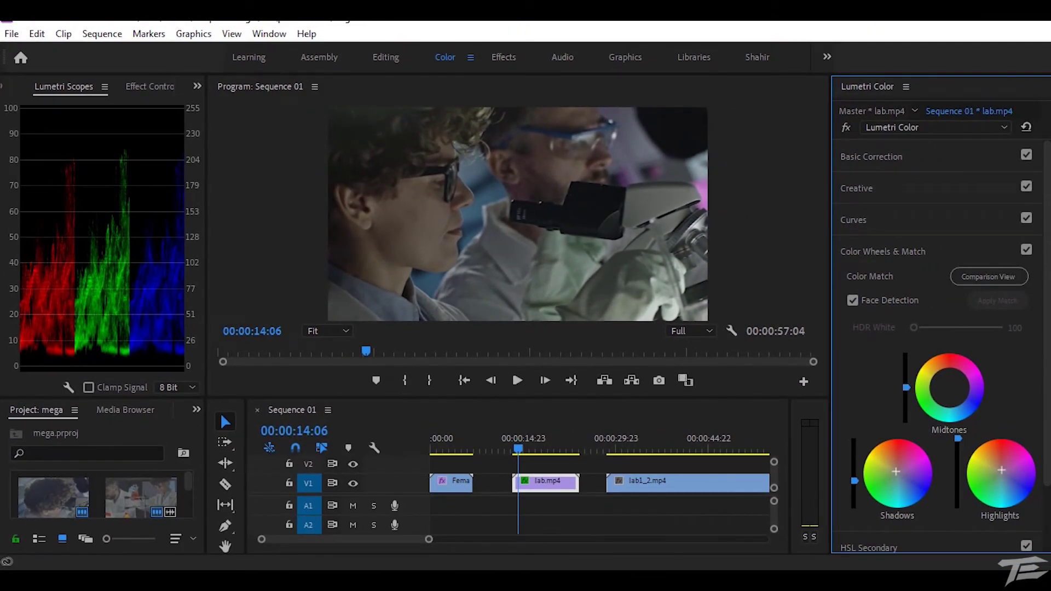
drag(906, 387, 907, 376)
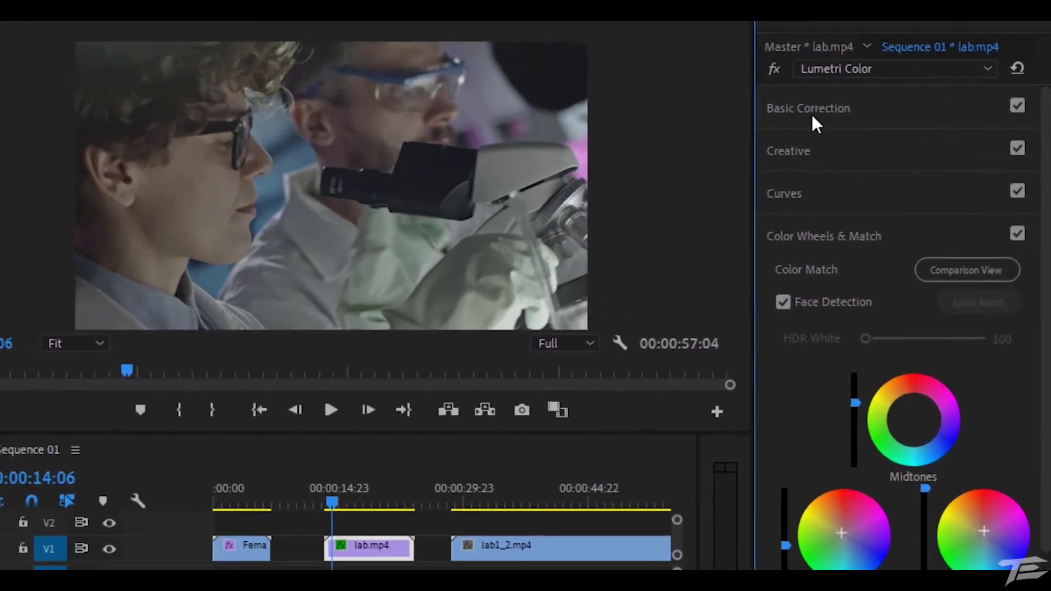
click(869, 158)
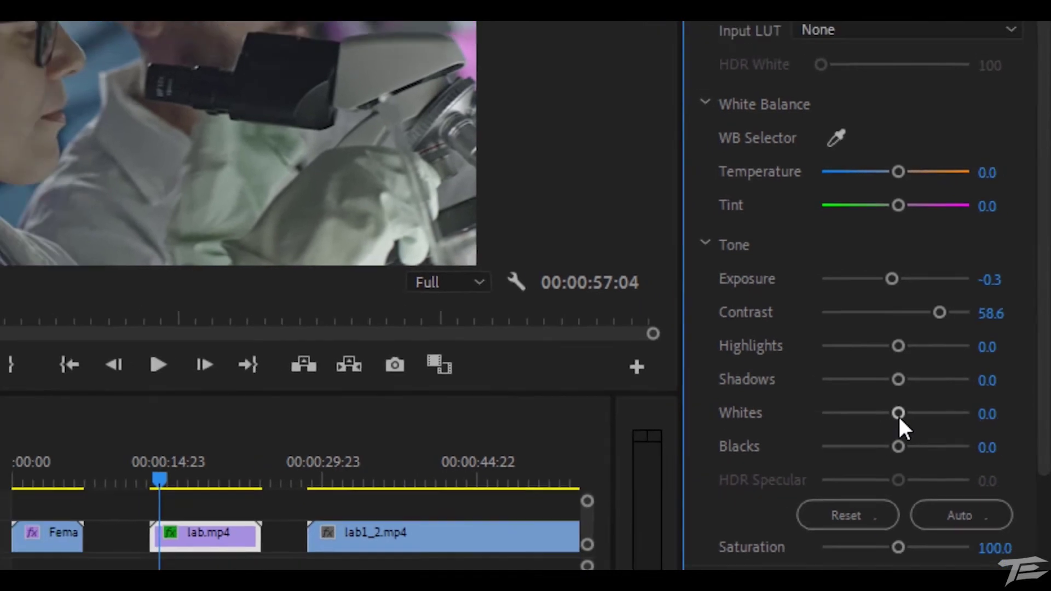
Raise lab.mp4's Whites to 58.6 and set its Saturation to 150
drag(955, 409, 967, 409)
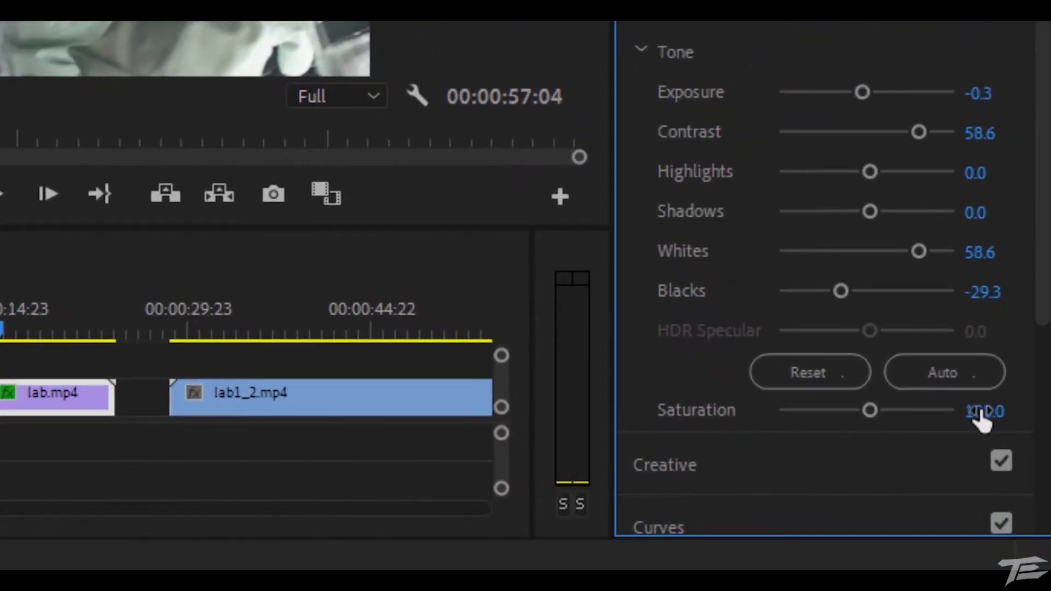
click(985, 415)
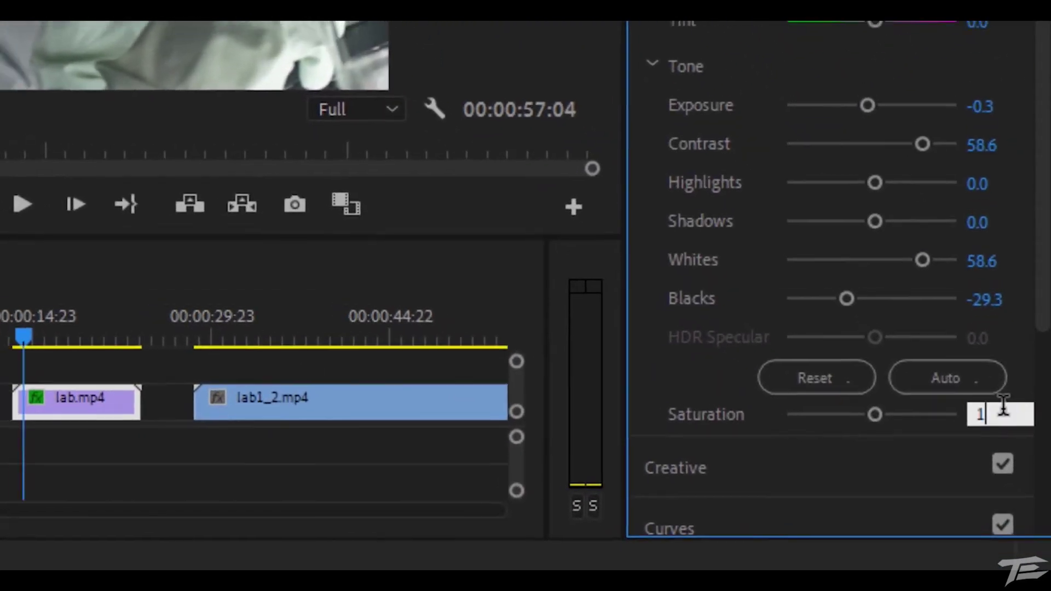
text(150)
key(Return)
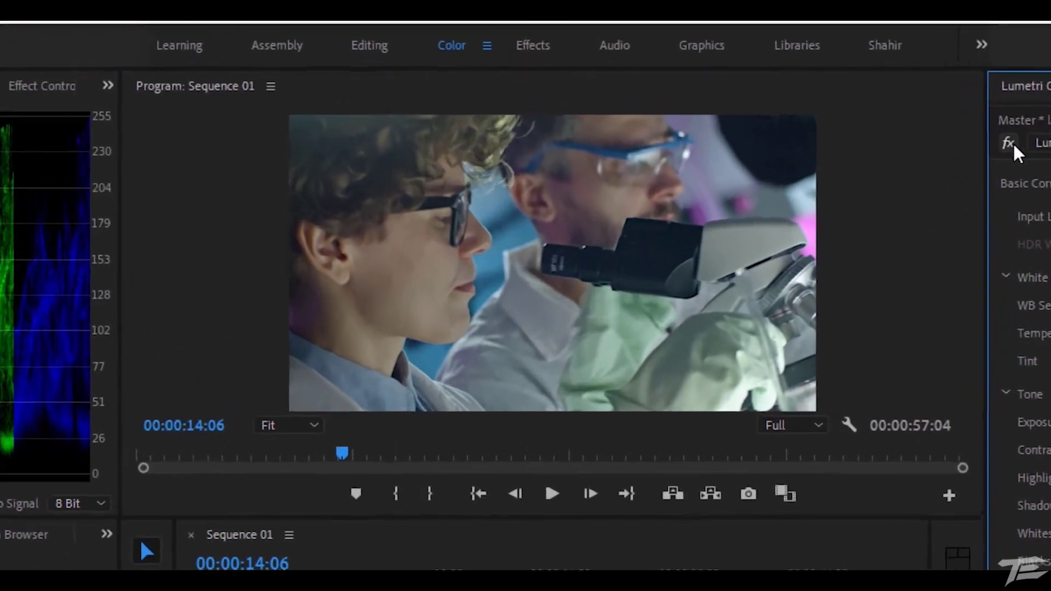
Play lab.mp4 while toggling the Lumetri effect off and on to compare the grade
key(space)
click(1035, 146)
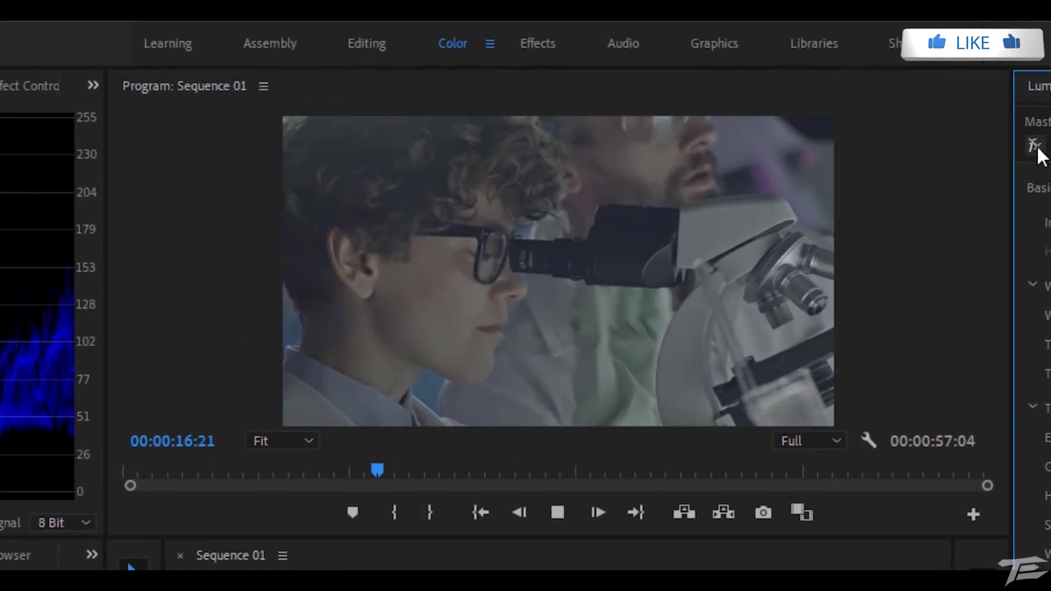
click(1036, 146)
key(space)
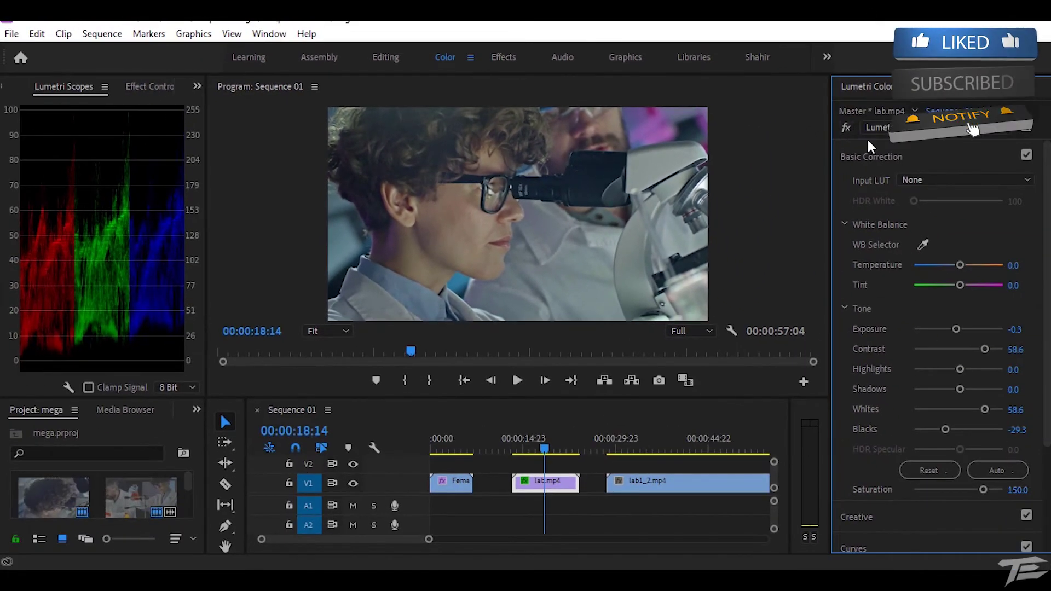
click(900, 158)
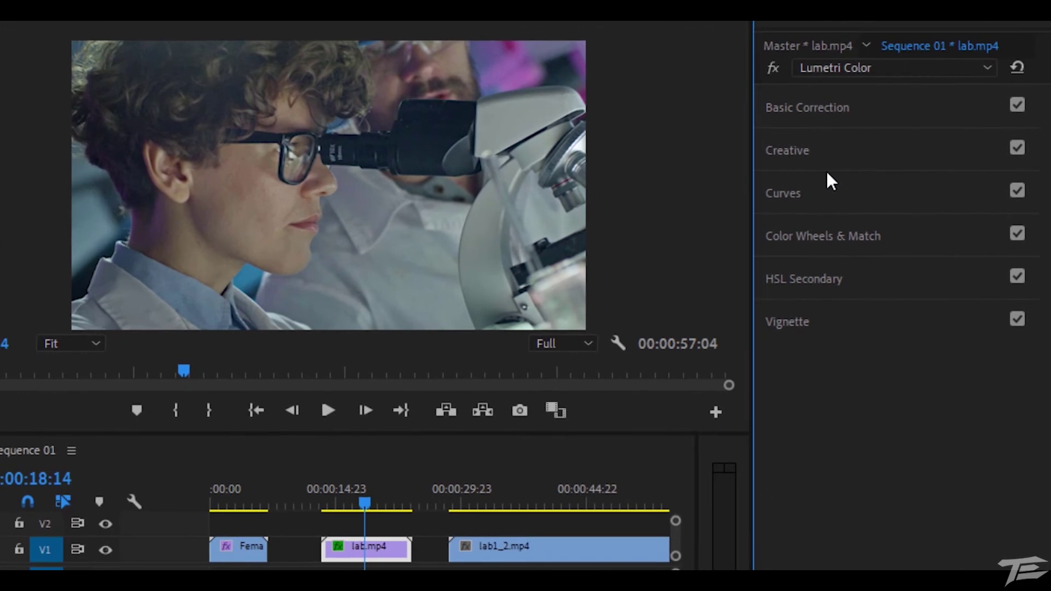
Load Thriller.cube from the LUTS-Color Grading folder as lab.mp4's creative look
click(890, 191)
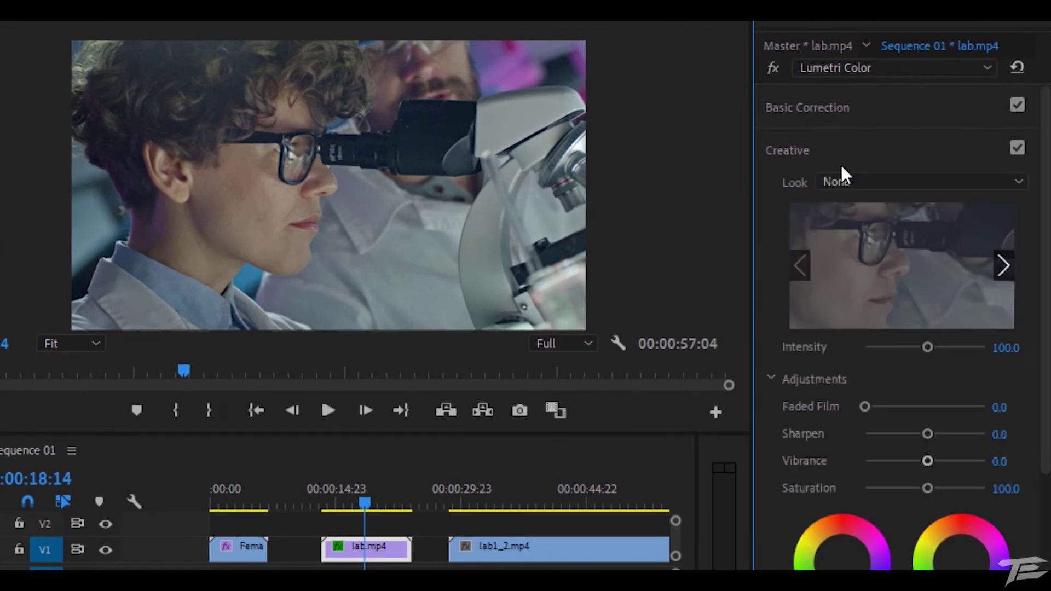
click(882, 186)
click(793, 247)
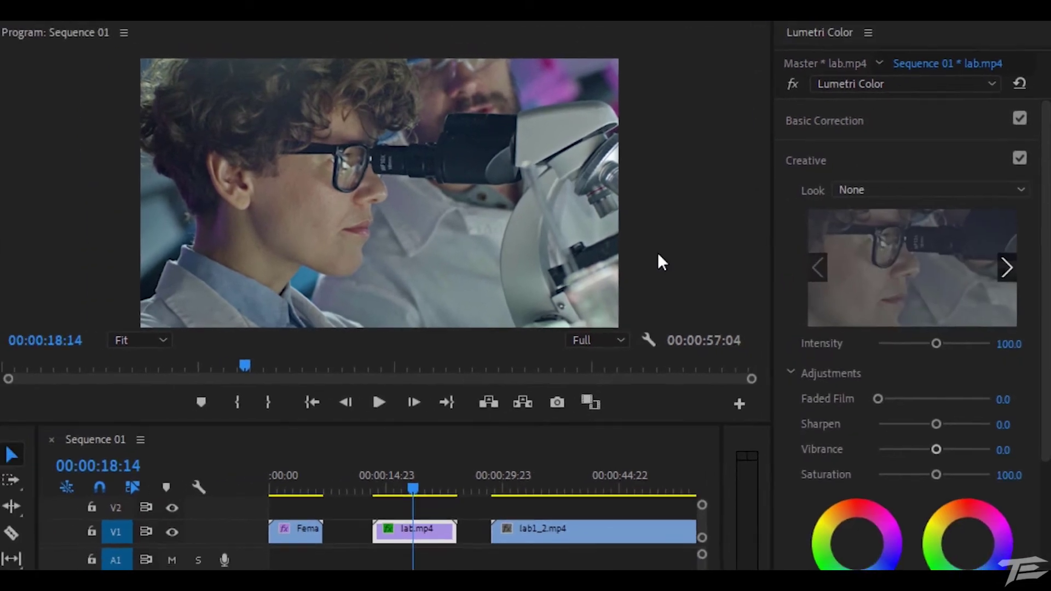
scroll(99, 207, up, 3)
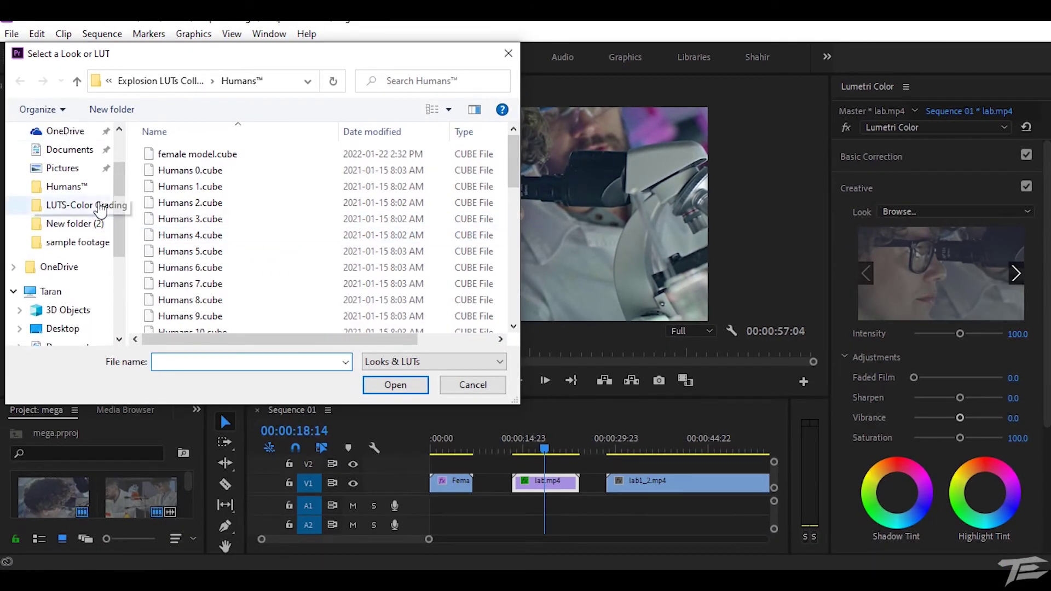
scroll(100, 209, up, 2)
click(101, 273)
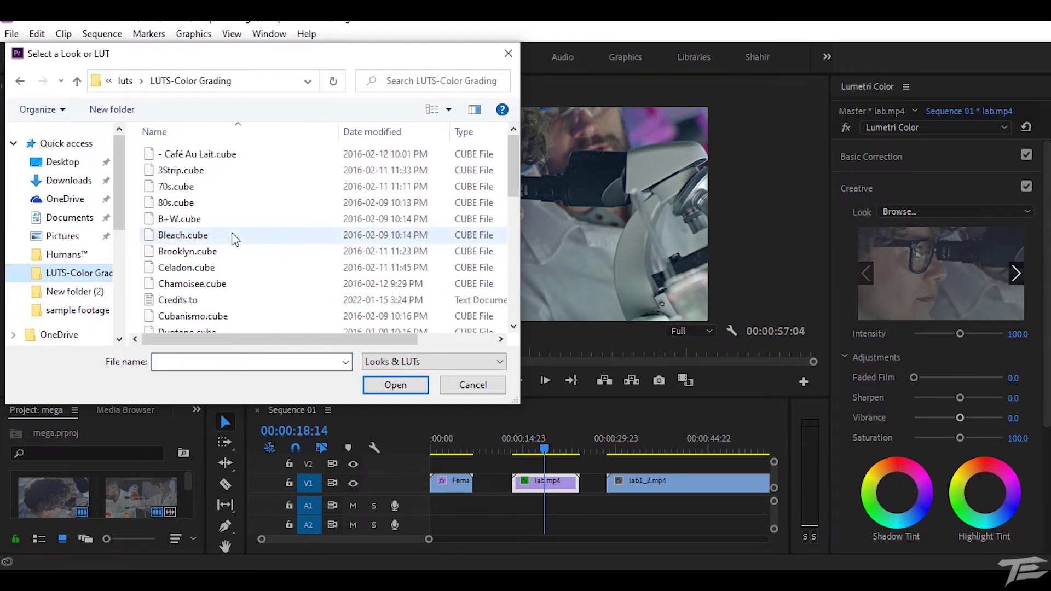
scroll(230, 243, down, 5)
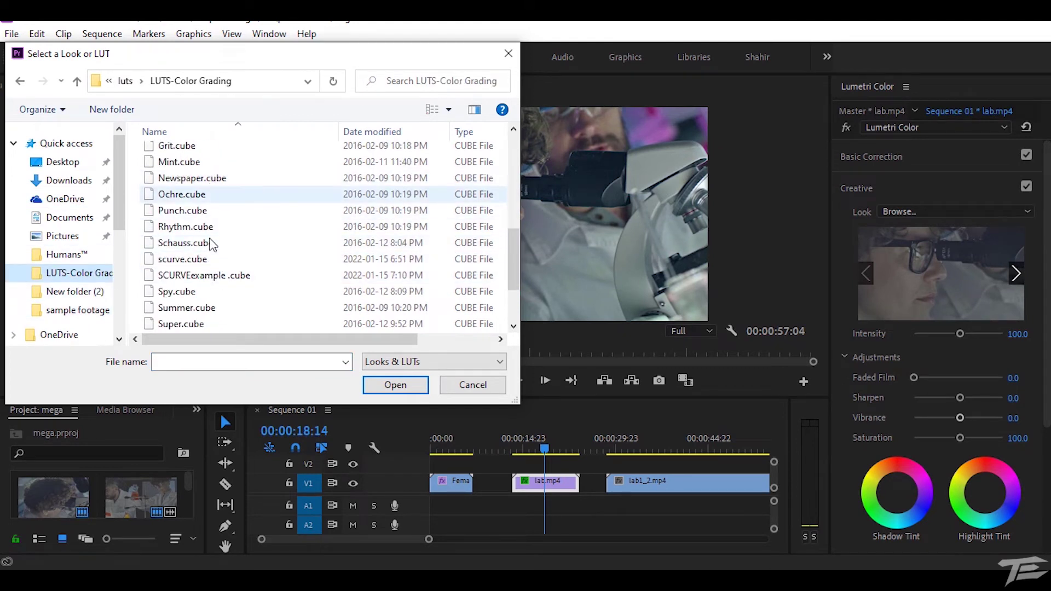
scroll(204, 293, down, 2)
click(186, 258)
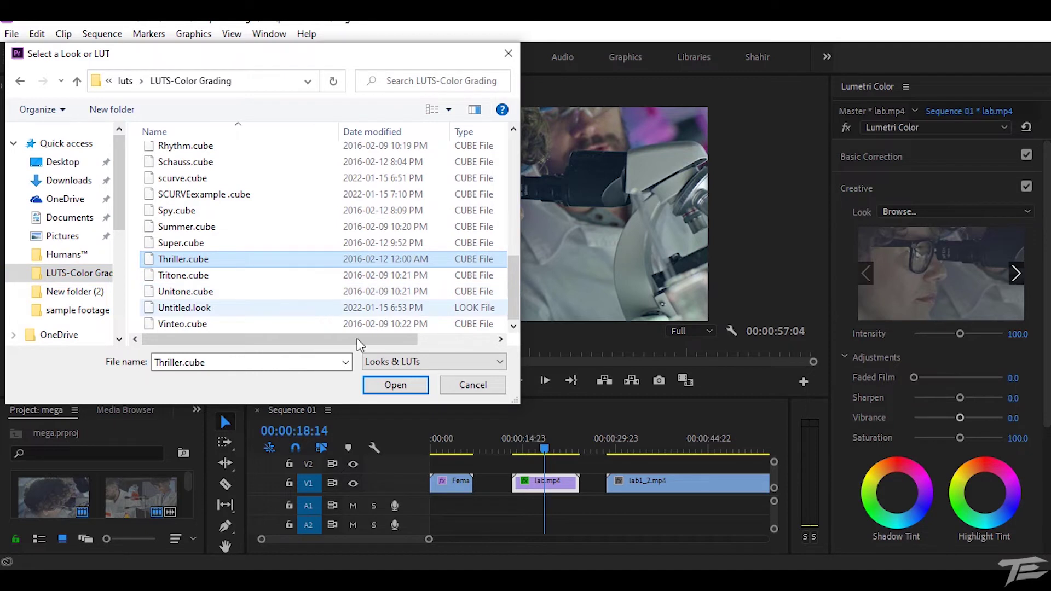
click(395, 385)
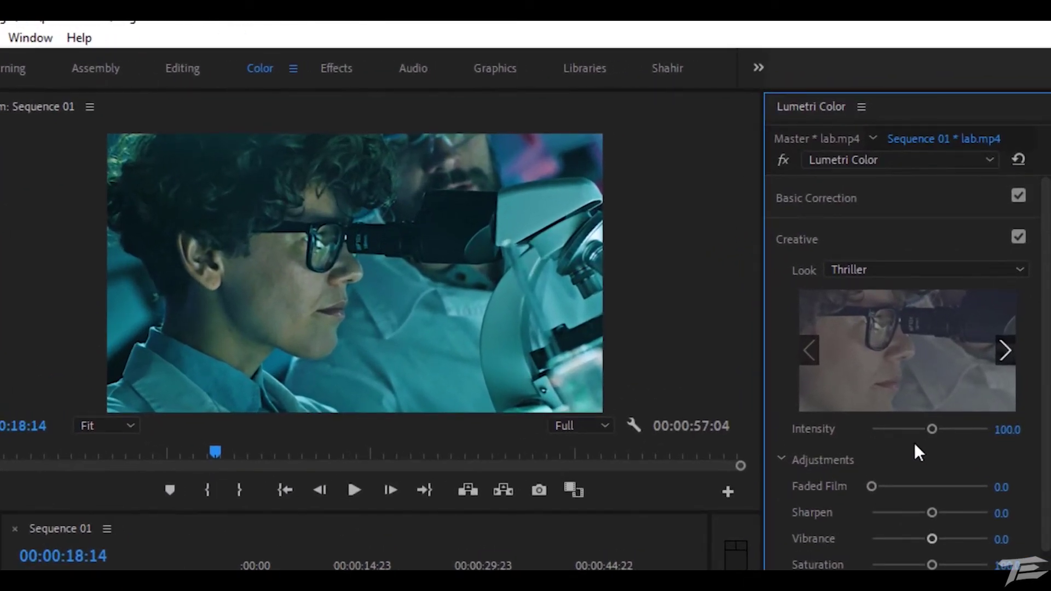
Play lab.mp4 from 15:12 and toggle the grade off and on to compare
key(space)
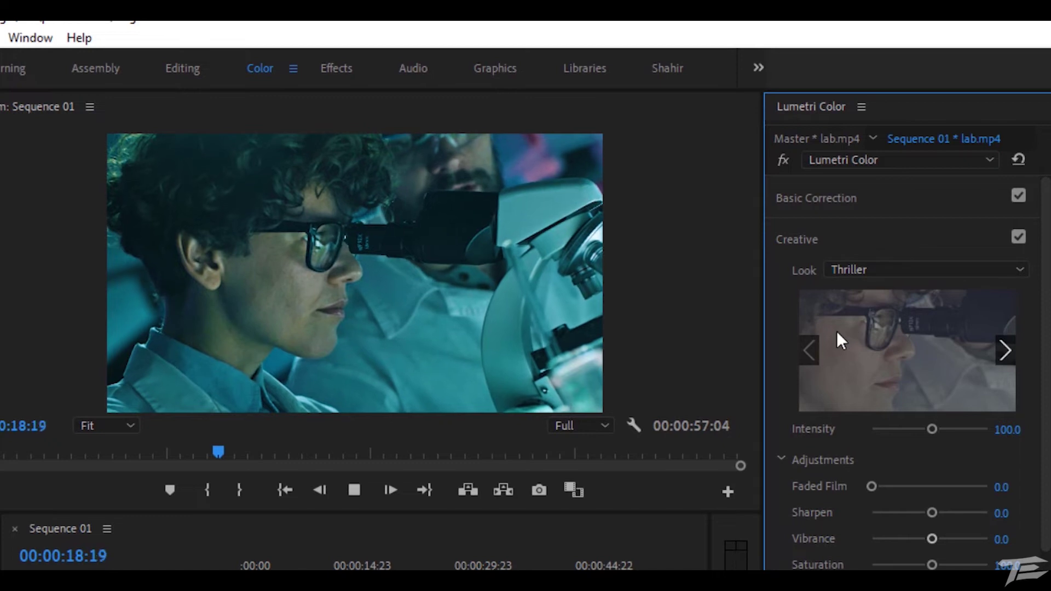
click(369, 575)
key(space)
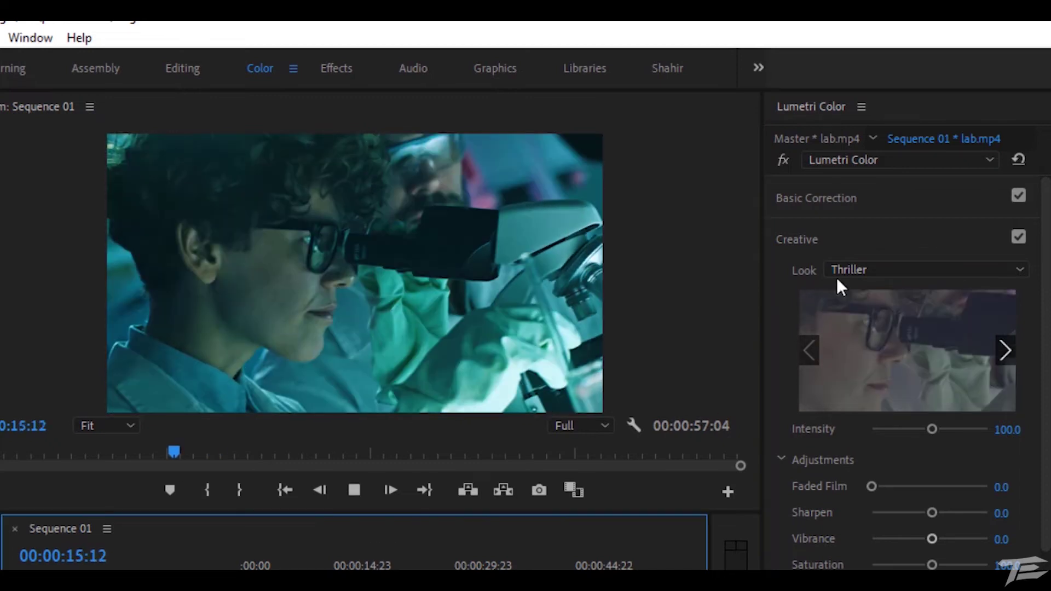
click(783, 159)
click(783, 159)
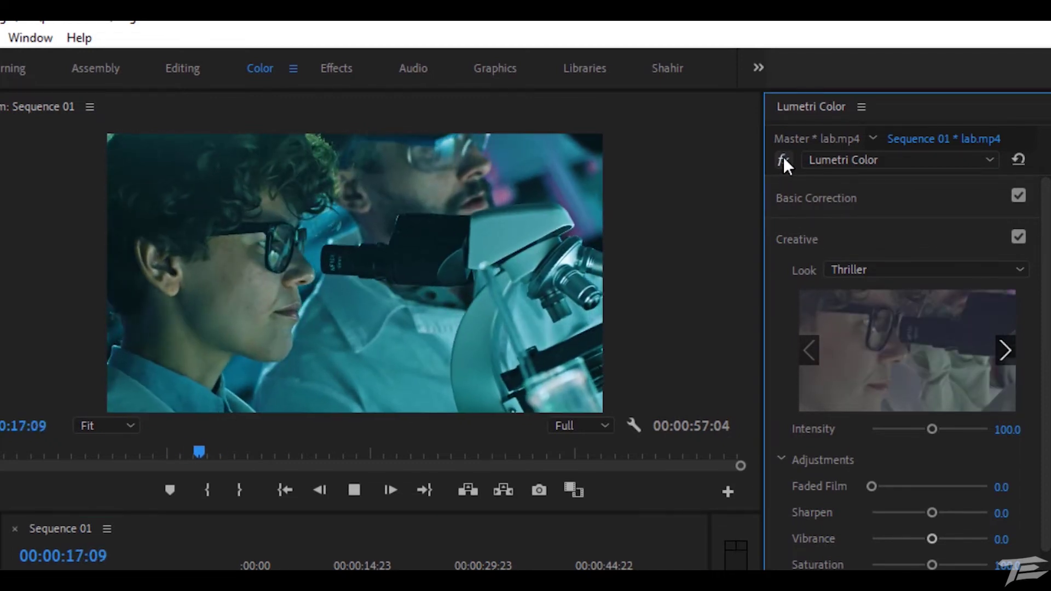
key(space)
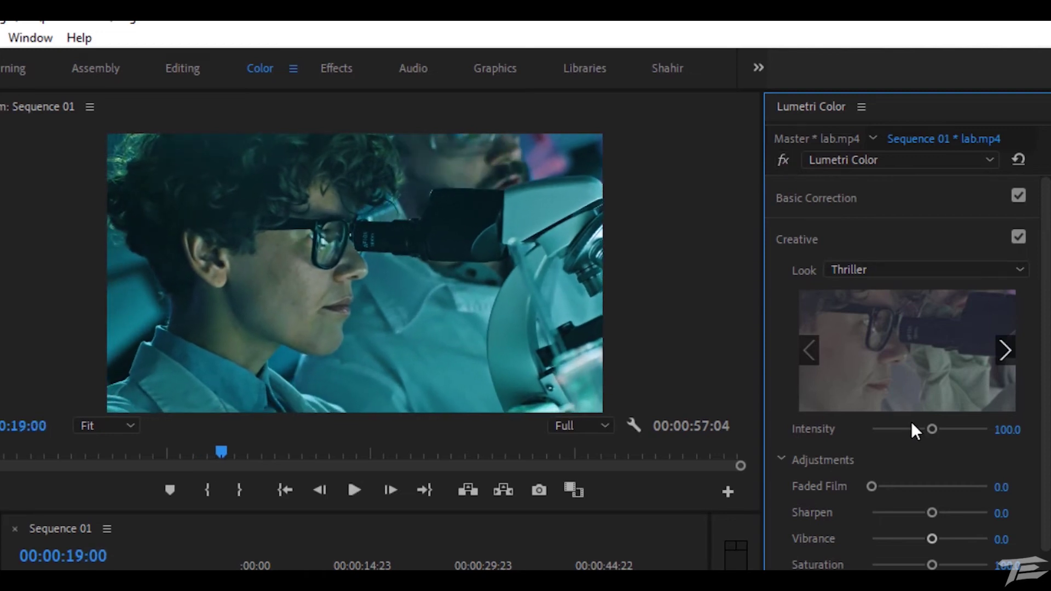
Lower the Thriller look's Intensity to 53.4 and review it against the ungraded clip
mouse_move(928, 429)
mouse_down()
mouse_move(899, 429)
mouse_move(929, 429)
mouse_move(889, 417)
mouse_up()
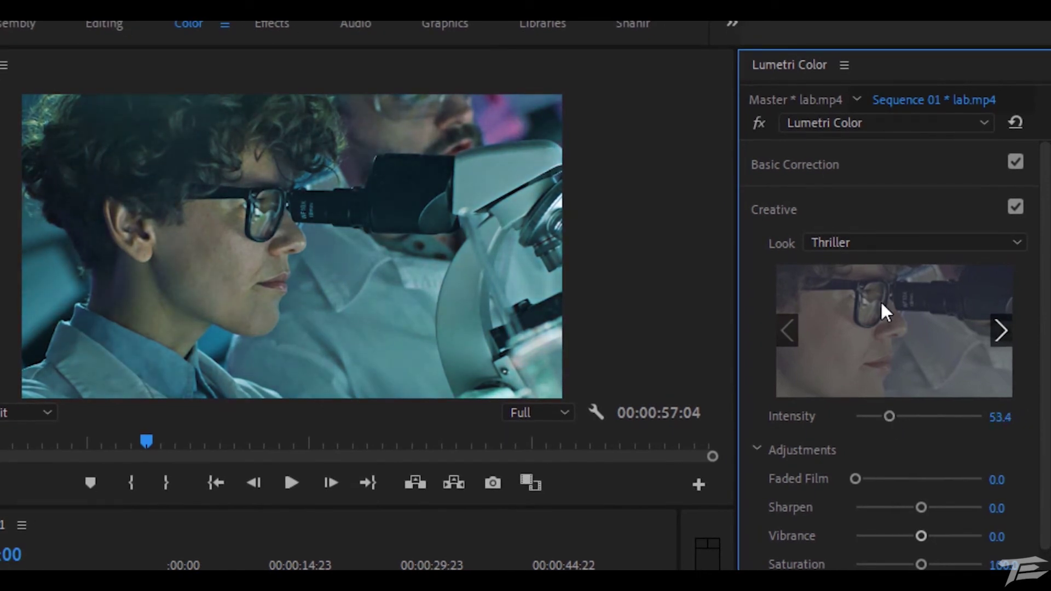
key(space)
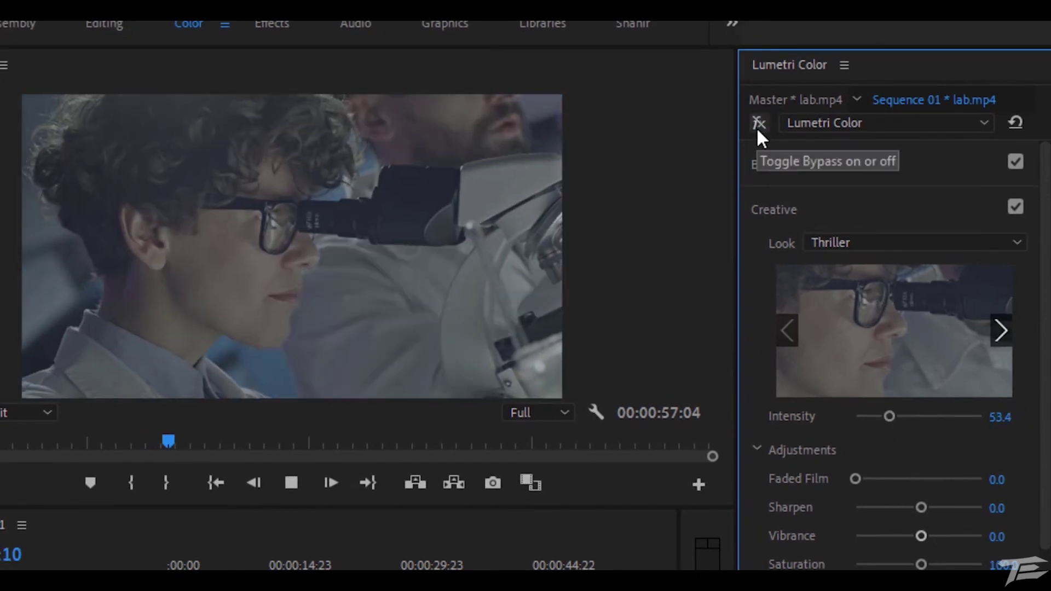
click(758, 124)
key(space)
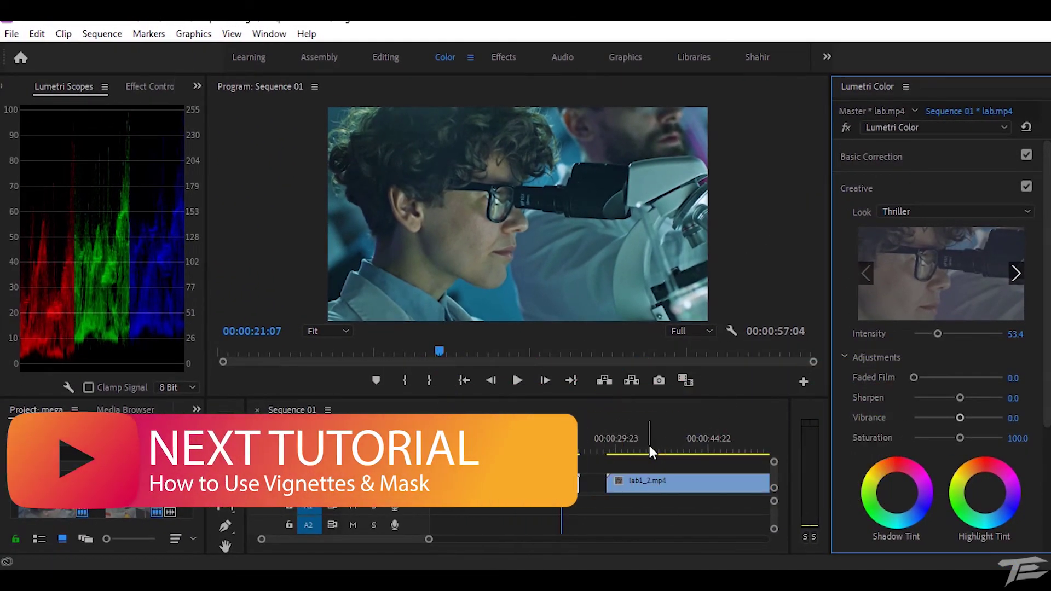
click(648, 448)
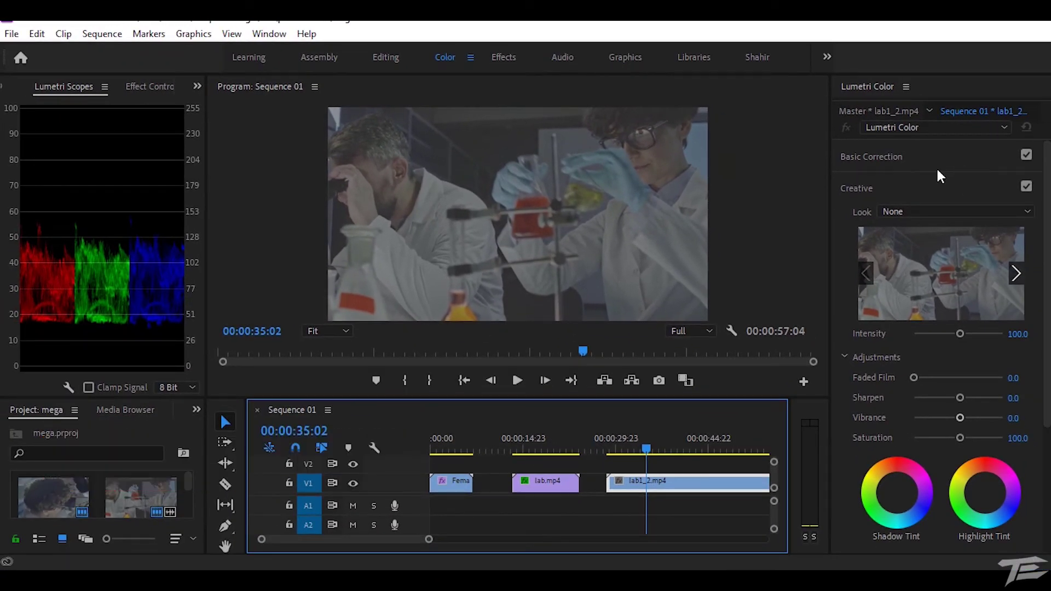
click(552, 447)
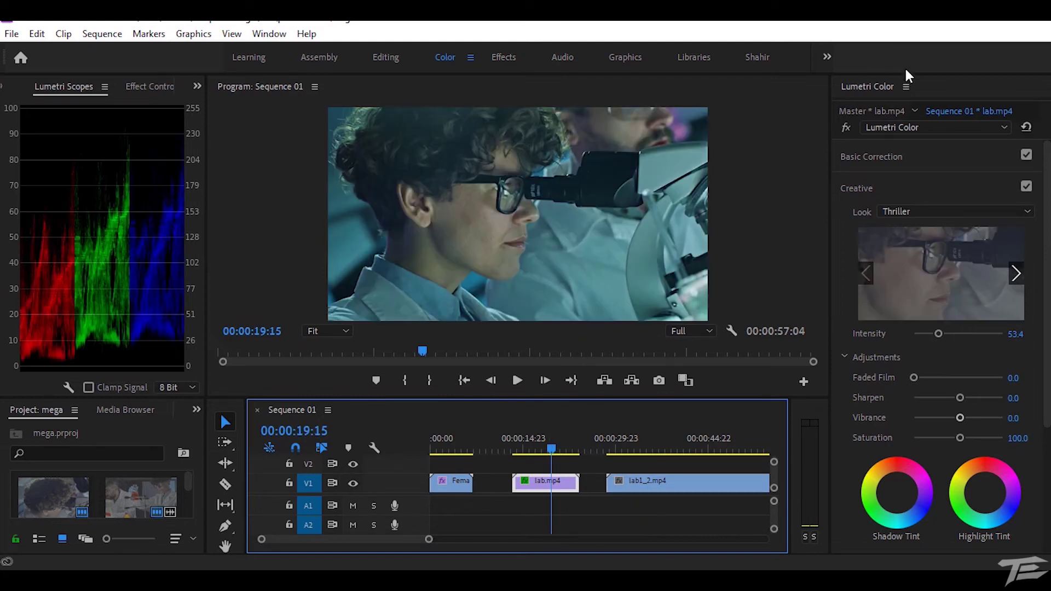
click(905, 88)
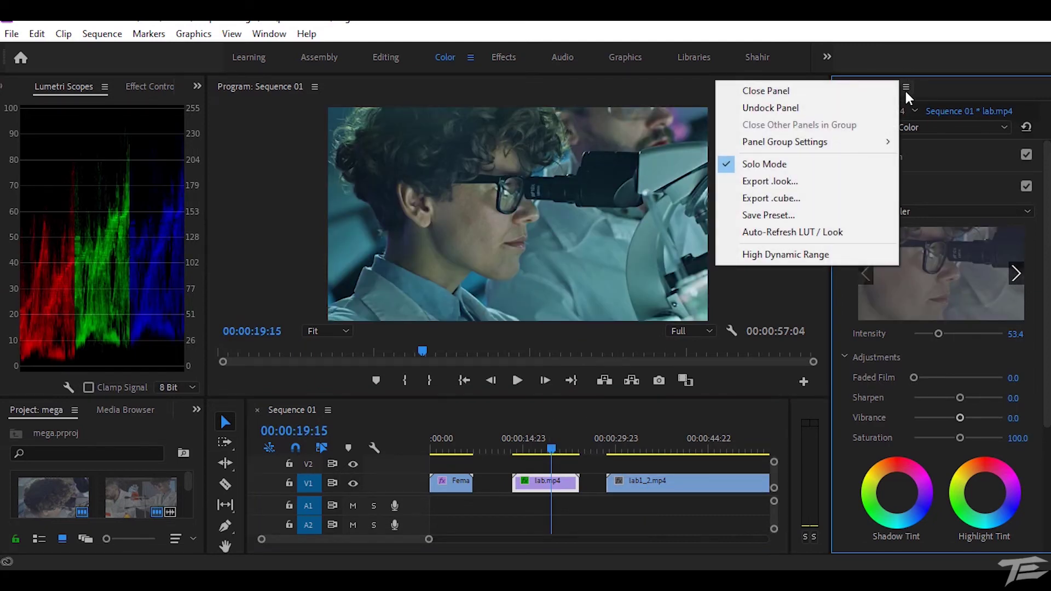
click(923, 83)
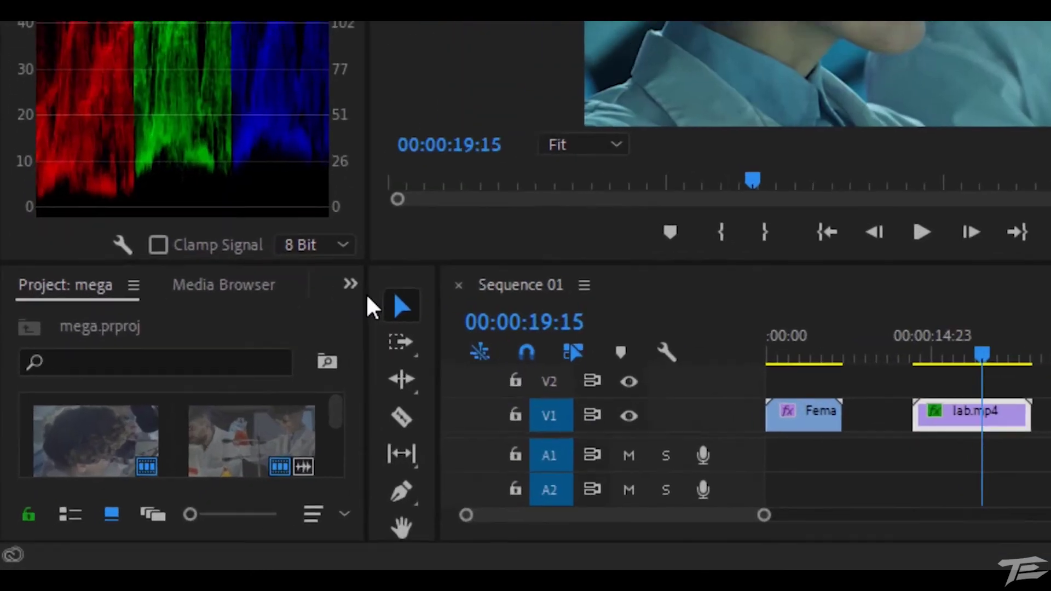
Save lab.mp4's current grade as a new look in the Libraries panel
click(196, 409)
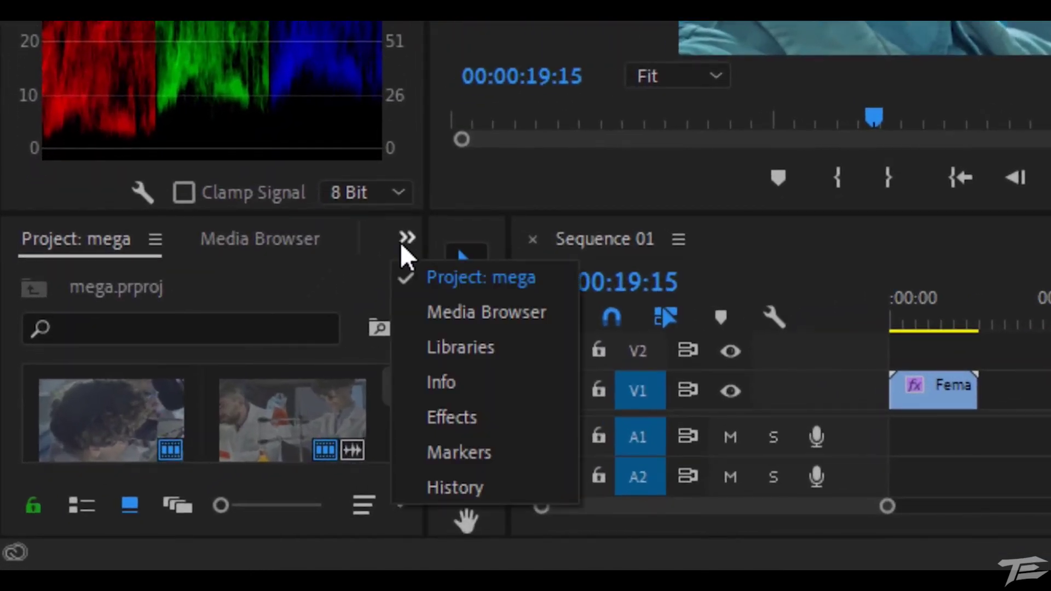
click(422, 355)
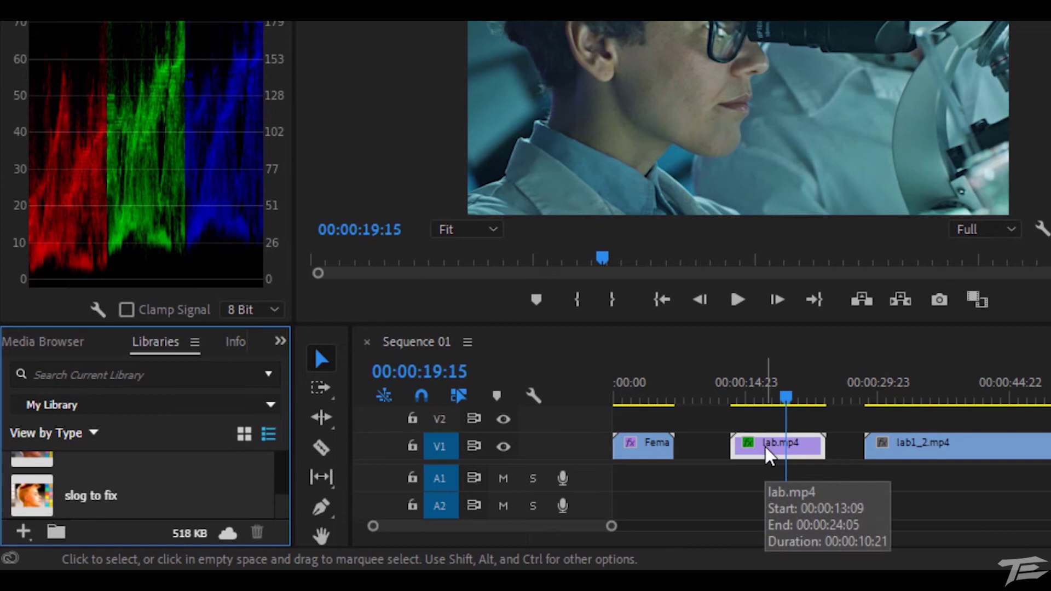
click(24, 534)
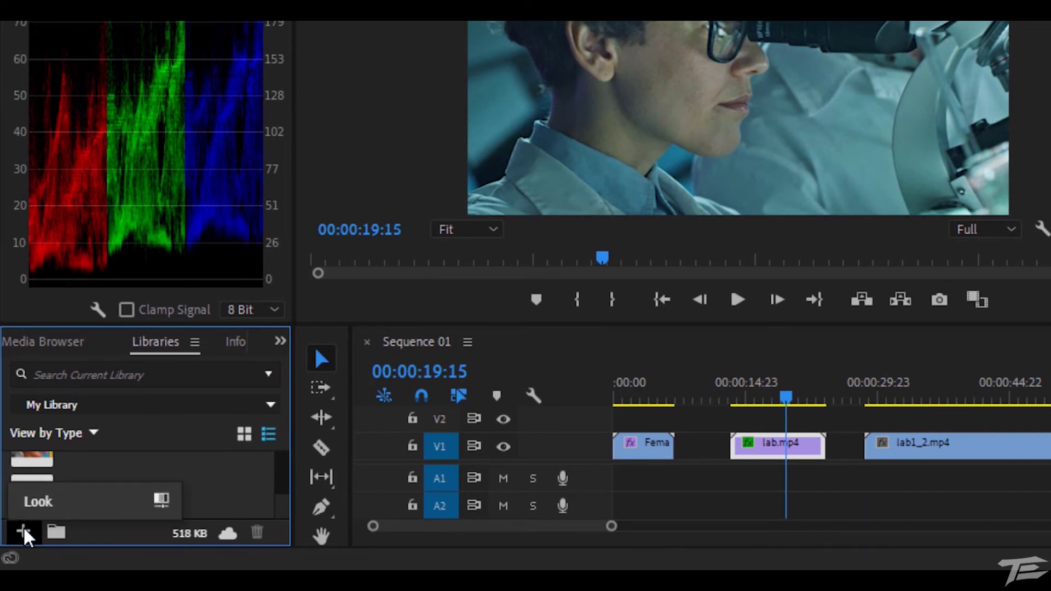
click(114, 510)
Rename the saved library look to 'LAB LOOK'
click(251, 462)
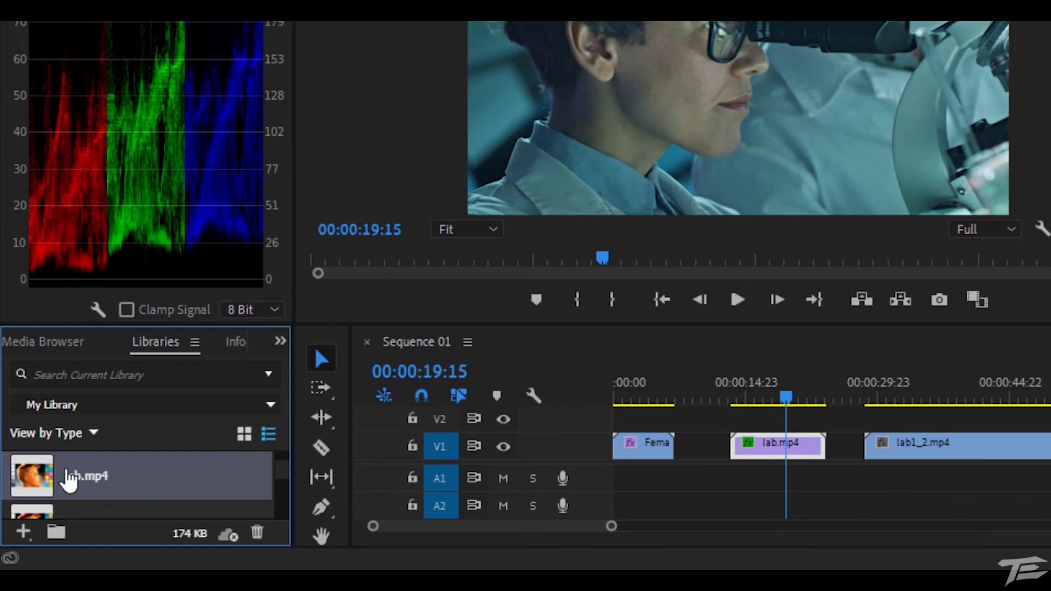
right_click(79, 481)
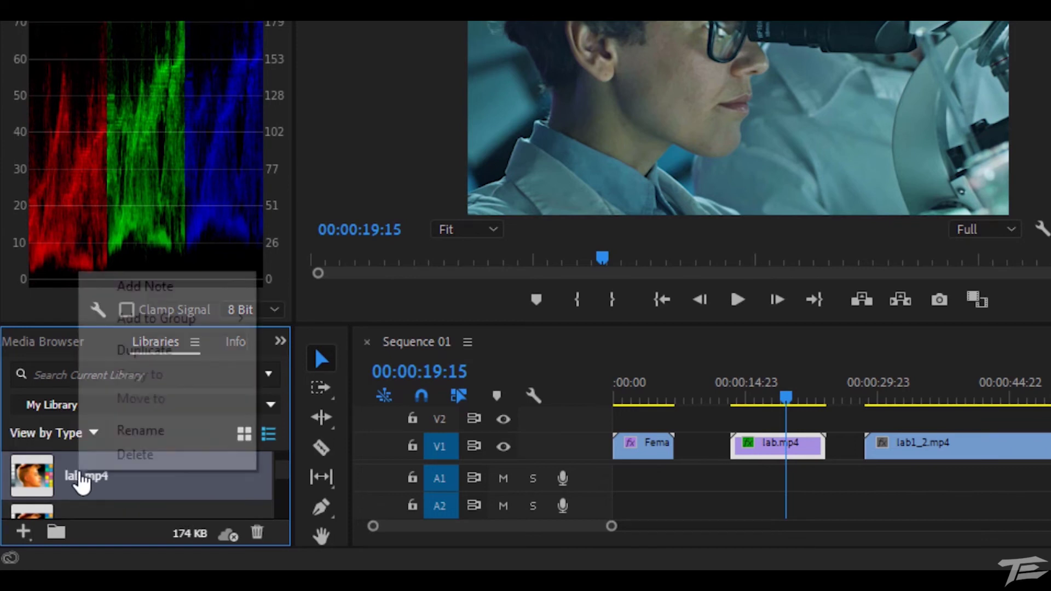
click(90, 429)
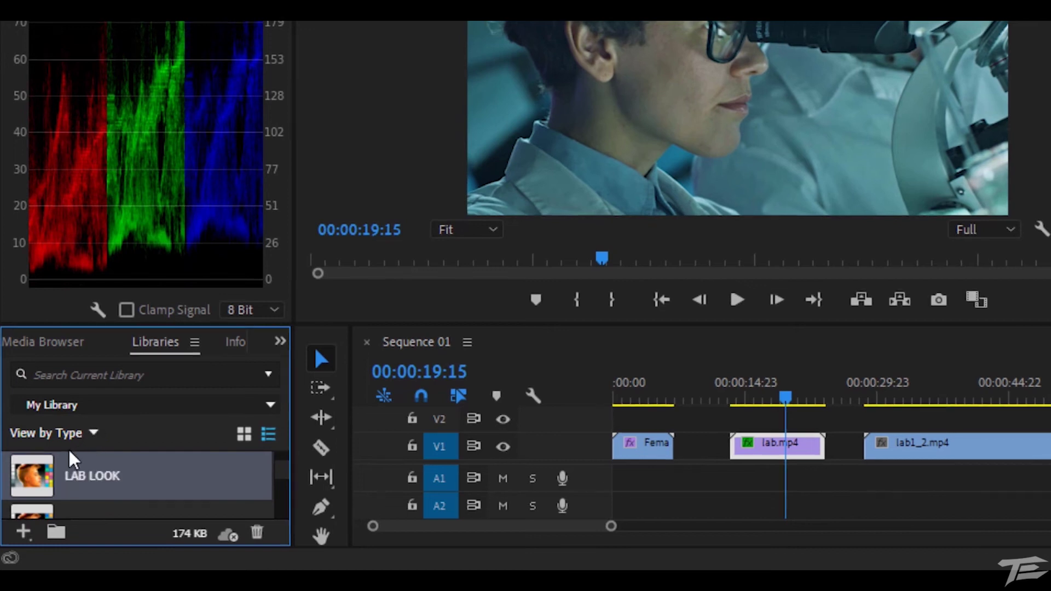
key(Return)
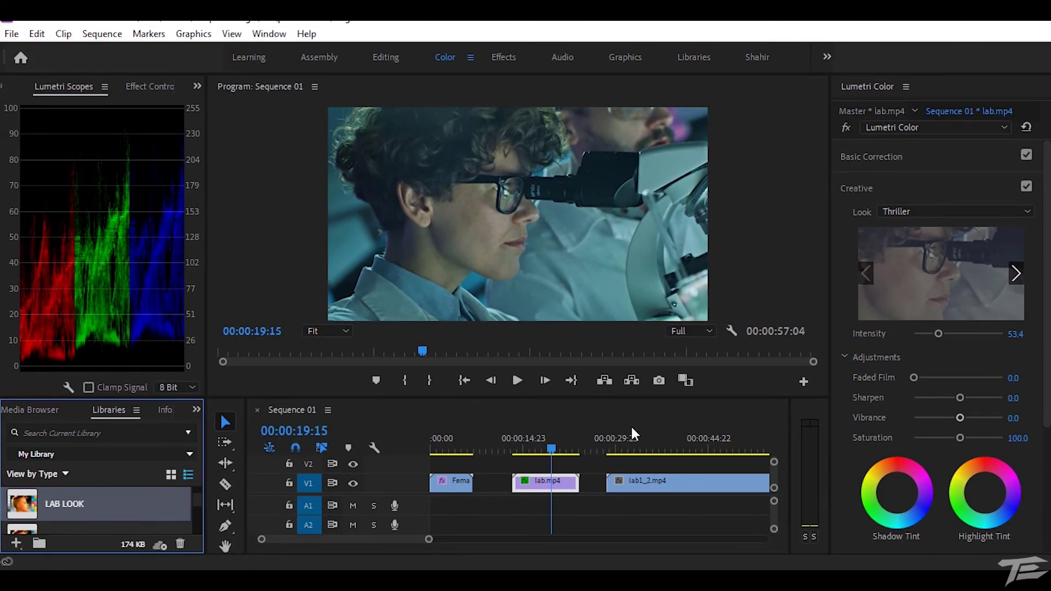
click(639, 446)
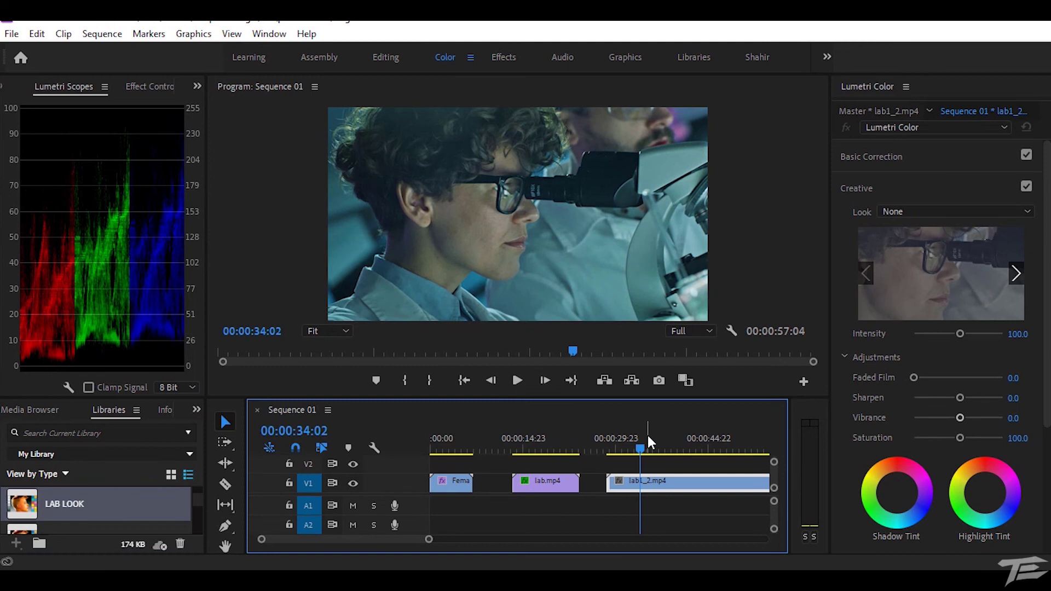
Drop LAB LOOK from Libraries onto lab1_2.mp4 and play it back to check the teal grade
drag(94, 519, 687, 489)
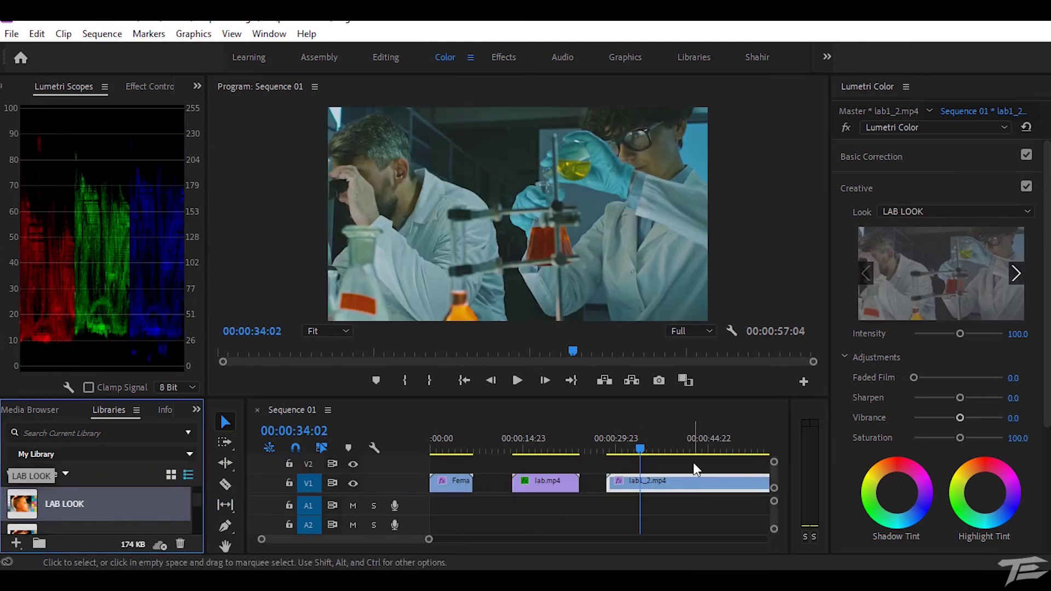
click(614, 438)
key(space)
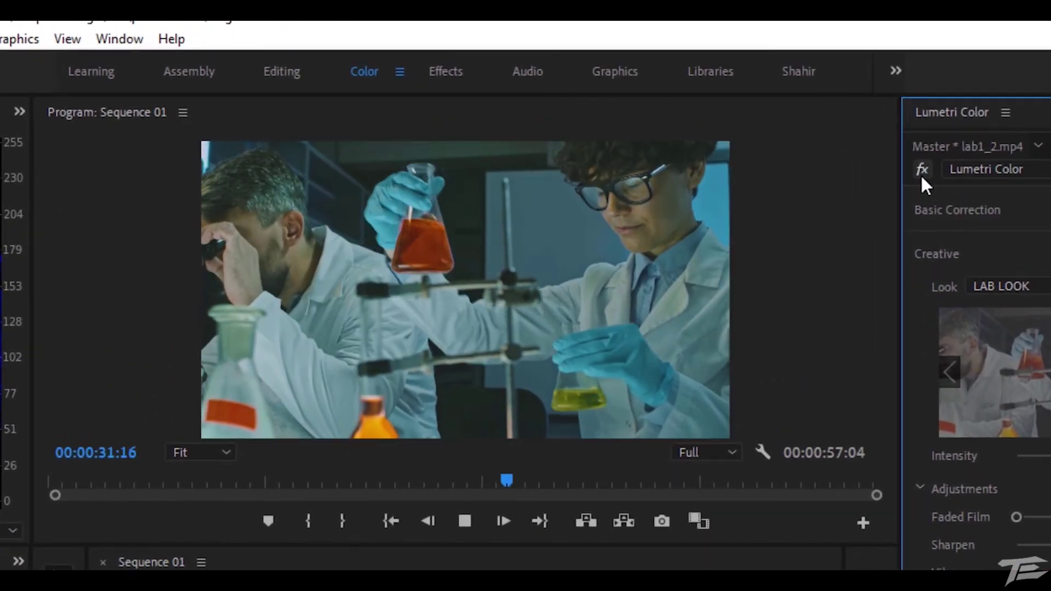
key(space)
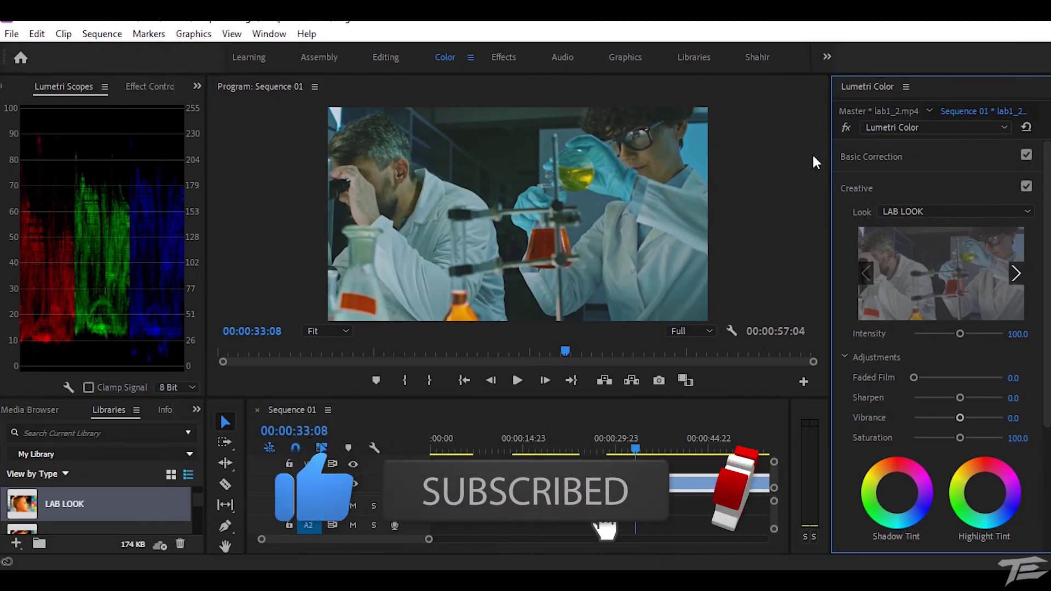
key(space)
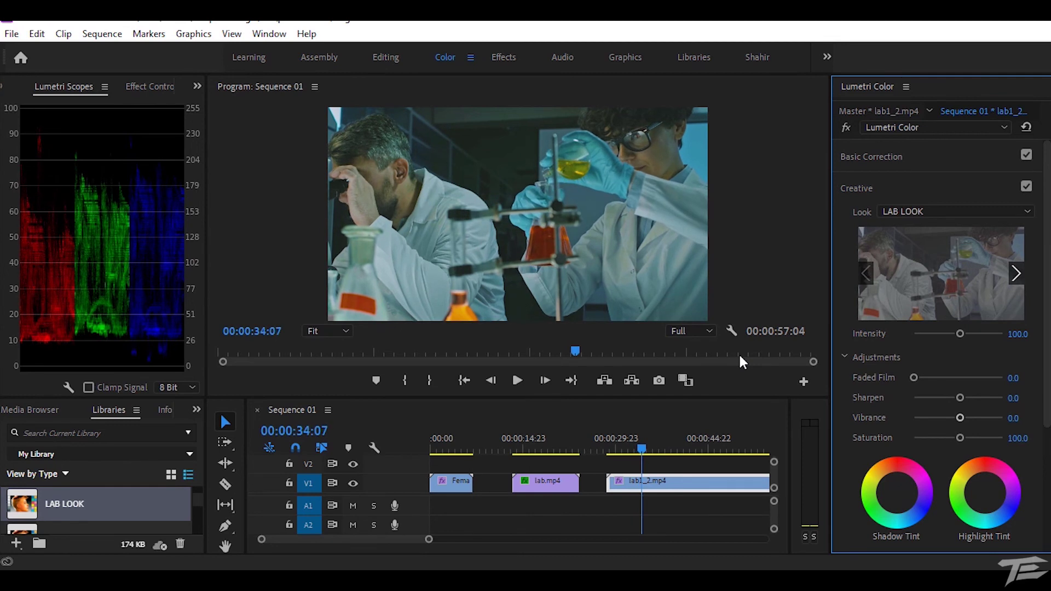